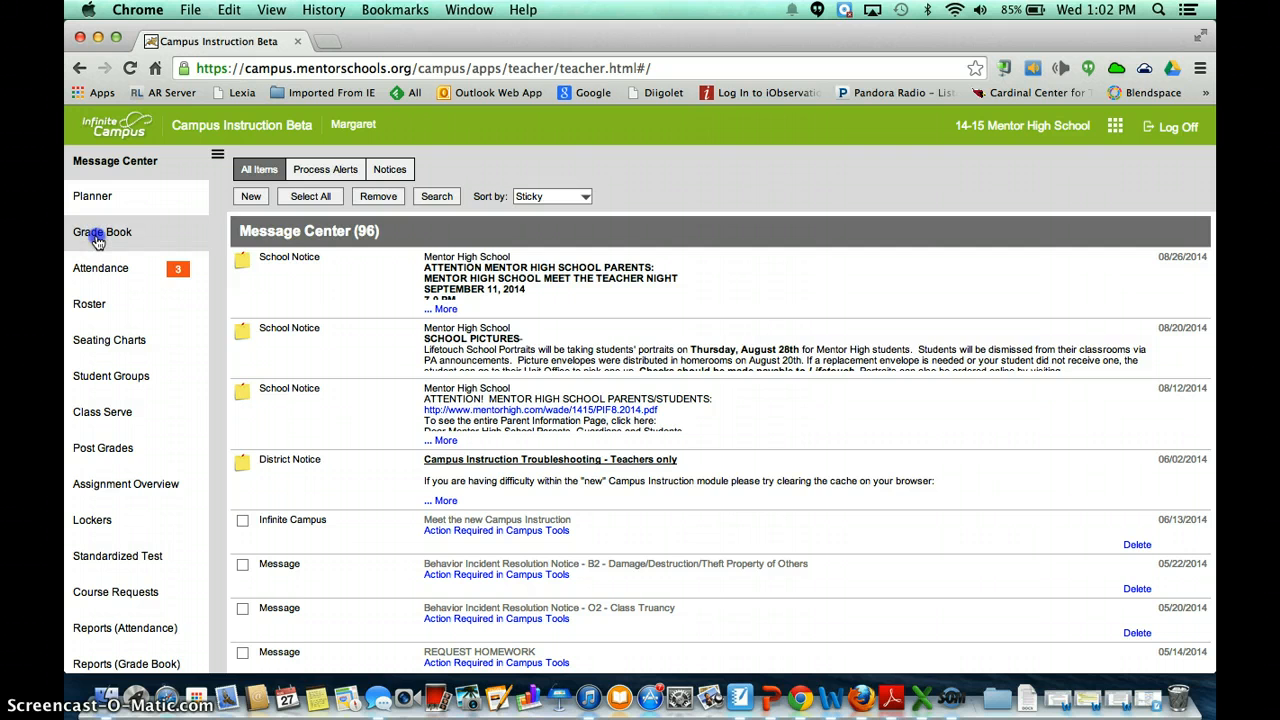
Open the Grade Book's category list from its settings and start a new category named SLO.
{"action": "left_click", "coordinate": [97, 240]}
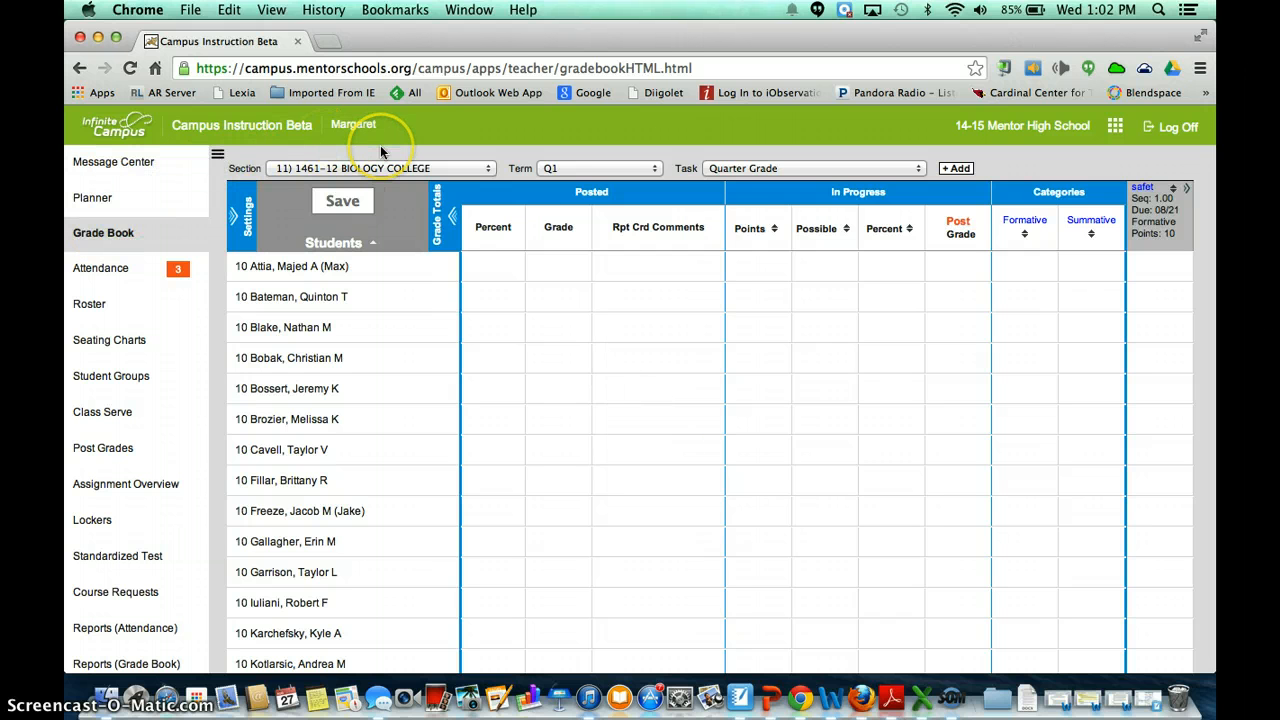
{"action": "left_click", "coordinate": [249, 220]}
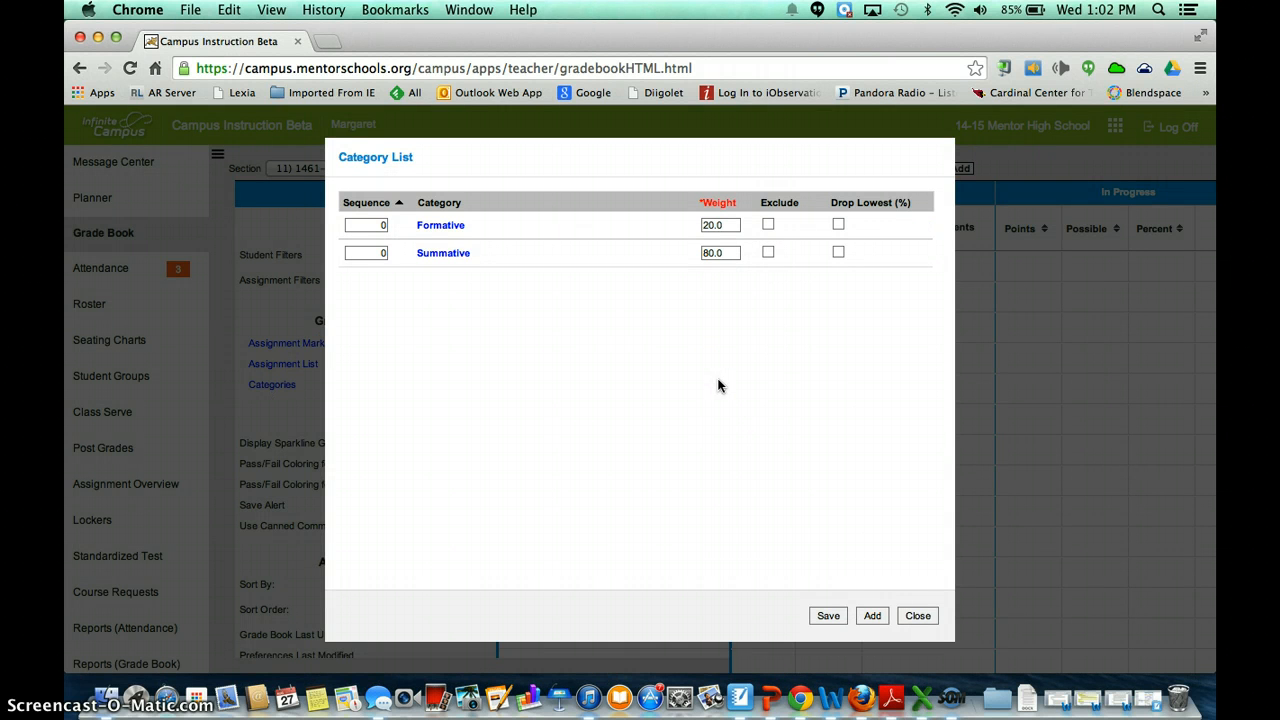
{"action": "left_click", "coordinate": [876, 616]}
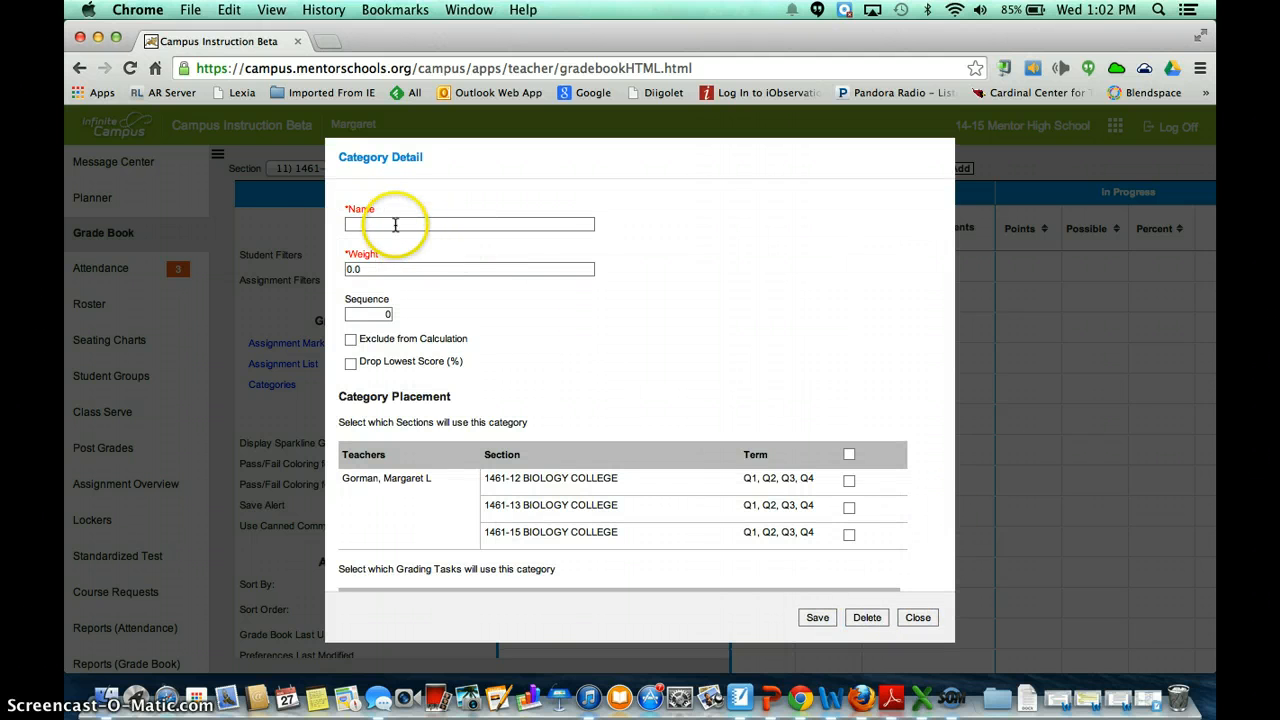
{"action": "left_click", "coordinate": [395, 224]}
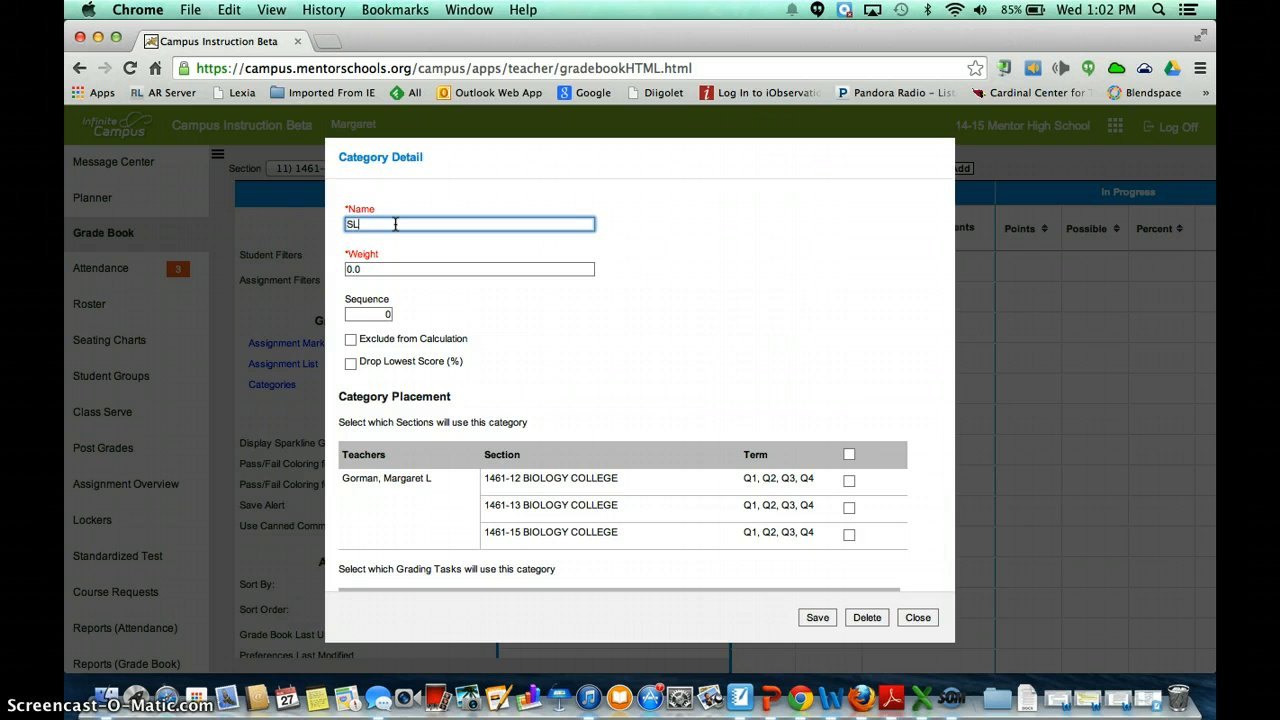
{"action": "left_click", "coordinate": [386, 270]}
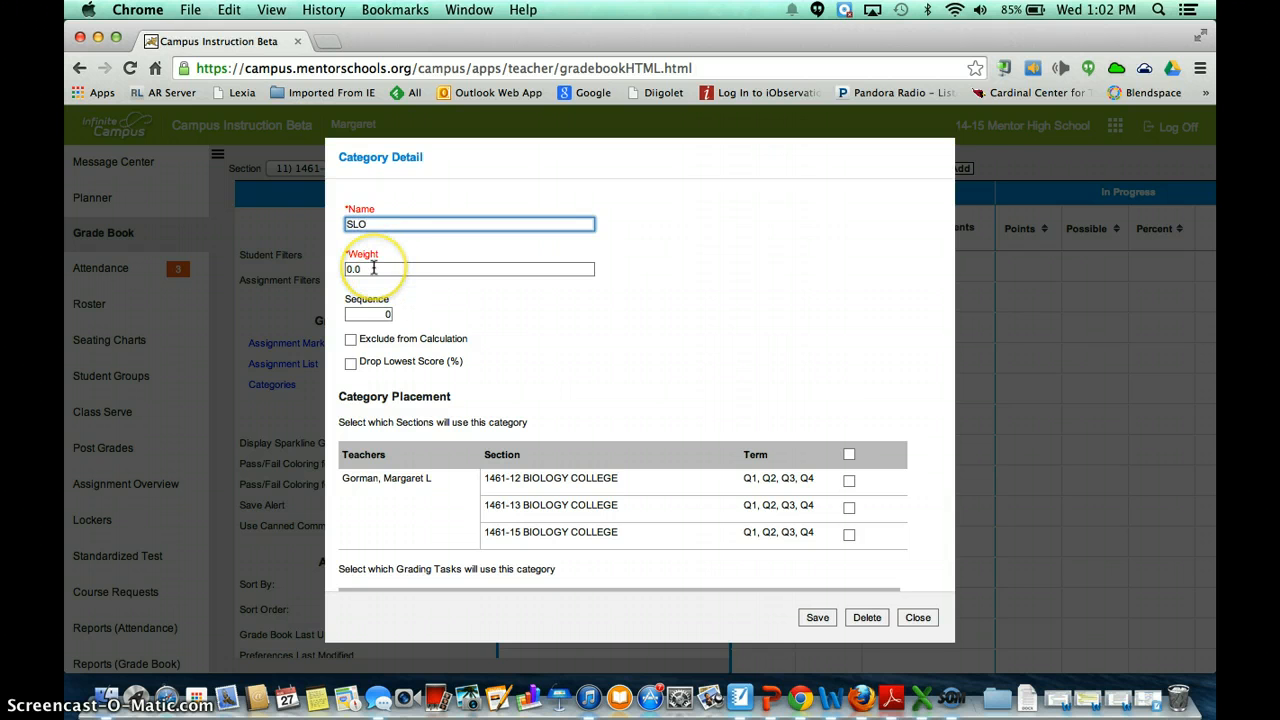
{"action": "left_click", "coordinate": [386, 270]}
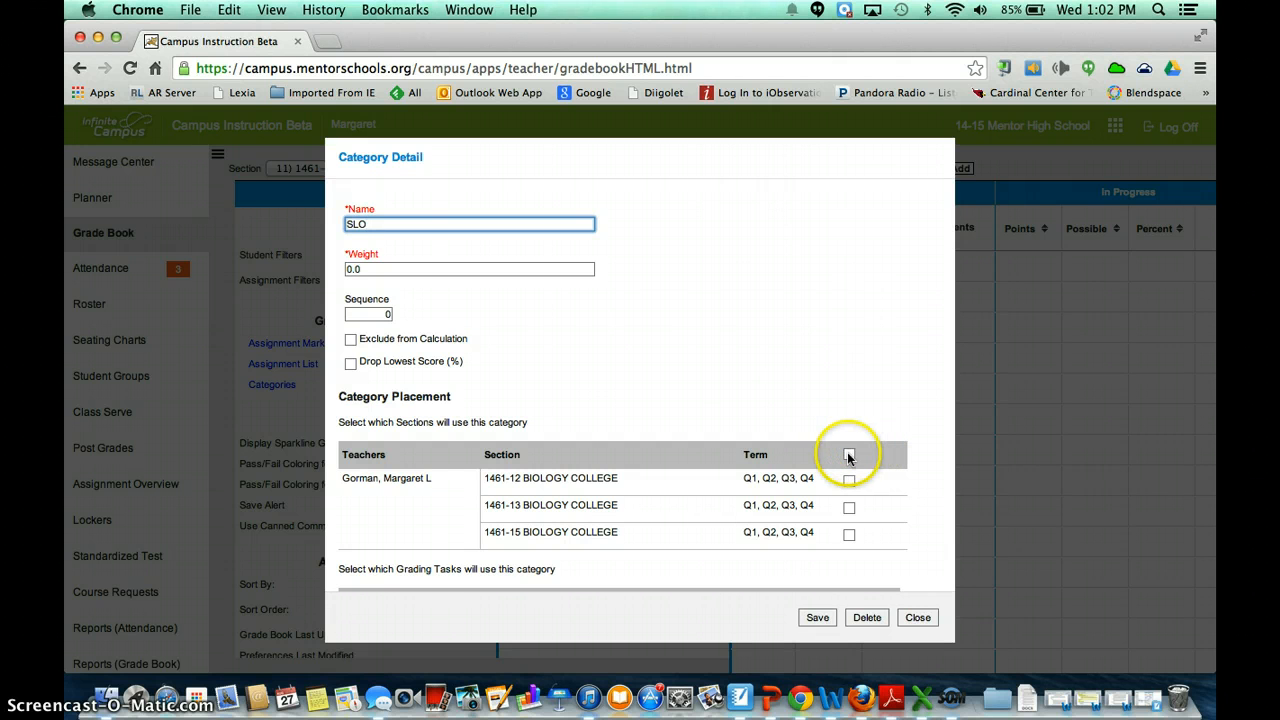
Assign the SLO category to all three Biology College sections and the Exam(s) 1 grading task, and save it.
{"action": "left_click", "coordinate": [849, 454]}
{"action": "left_click", "coordinate": [889, 516]}
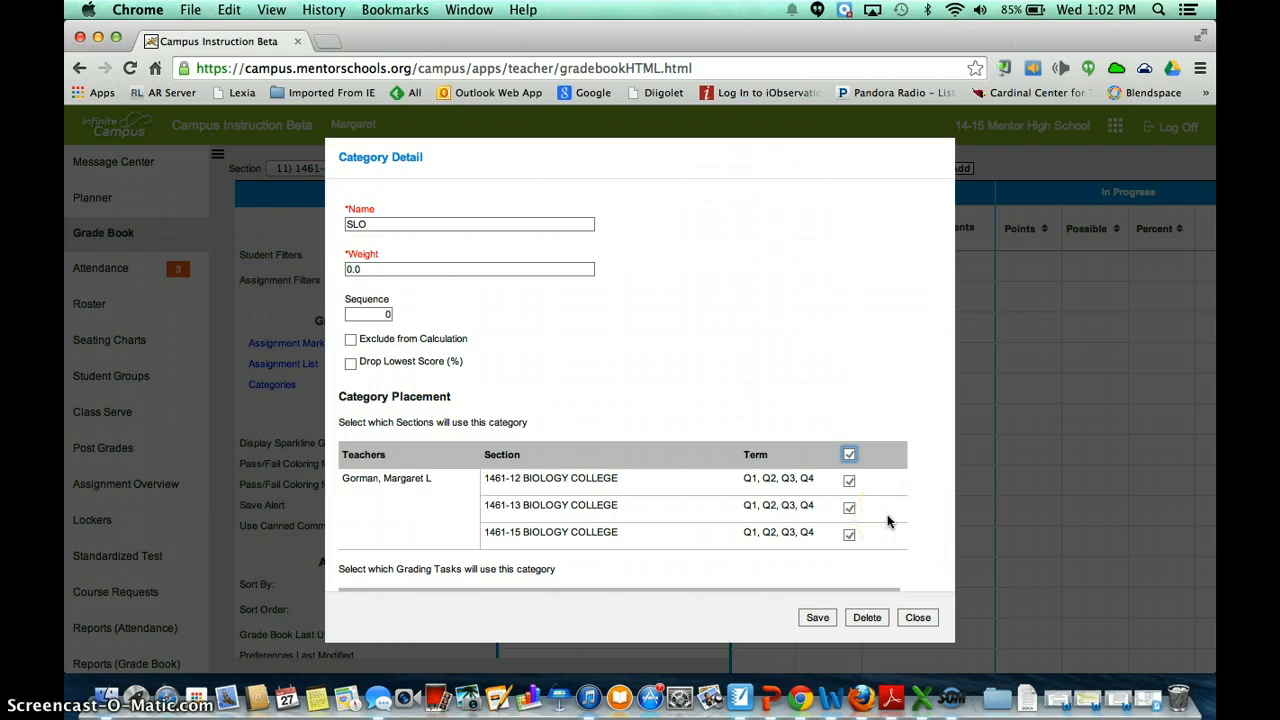
{"action": "scroll", "coordinate": [887, 518], "scroll_direction": "down", "scroll_amount": 3}
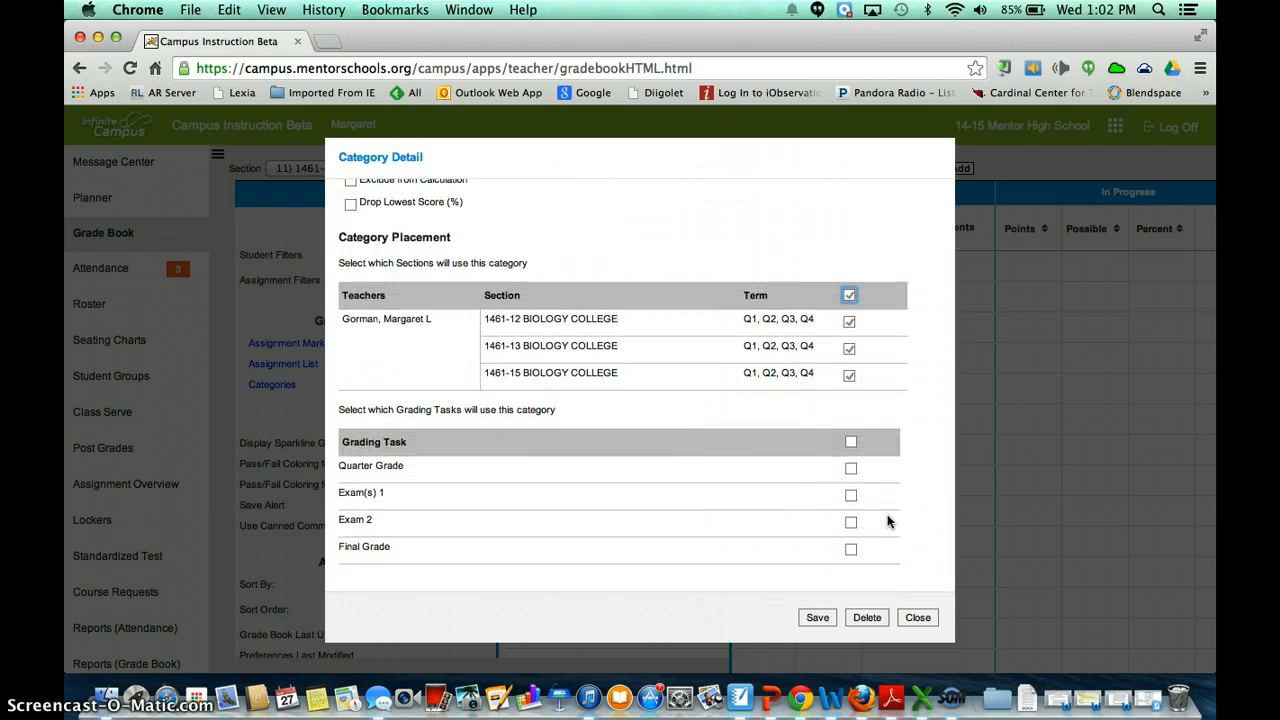
{"action": "left_click", "coordinate": [851, 496]}
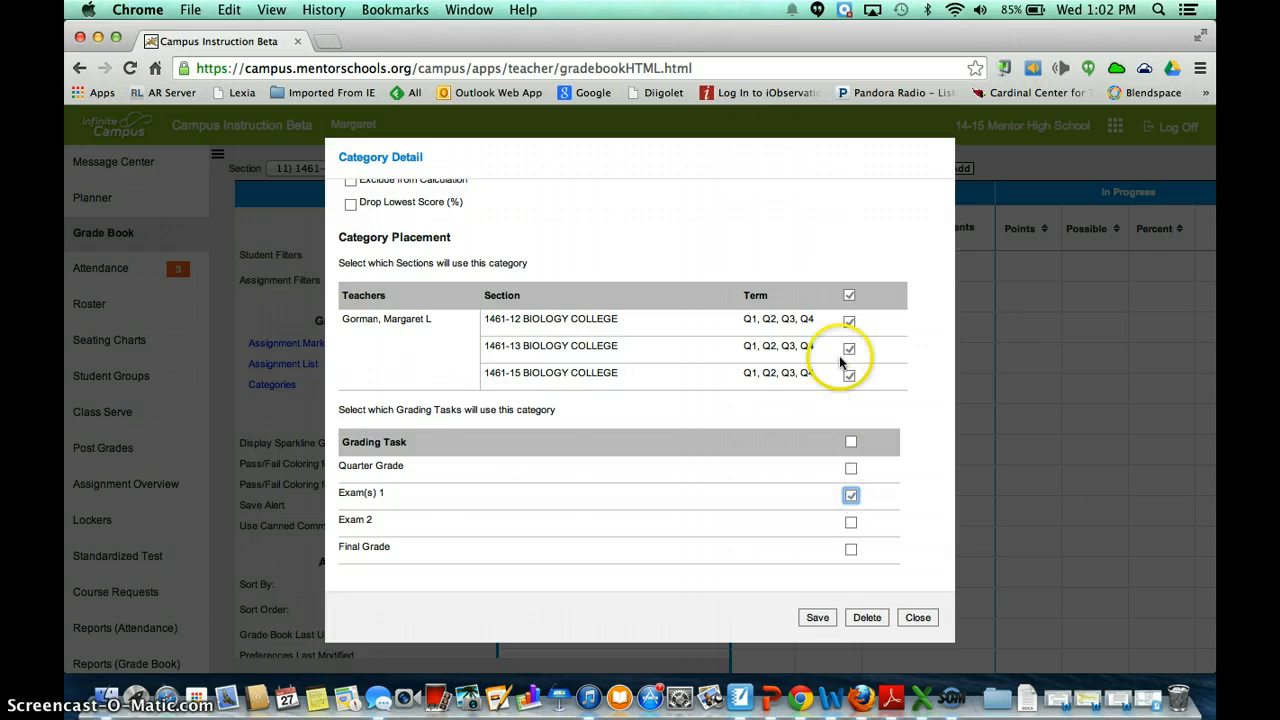
{"action": "left_click", "coordinate": [817, 618]}
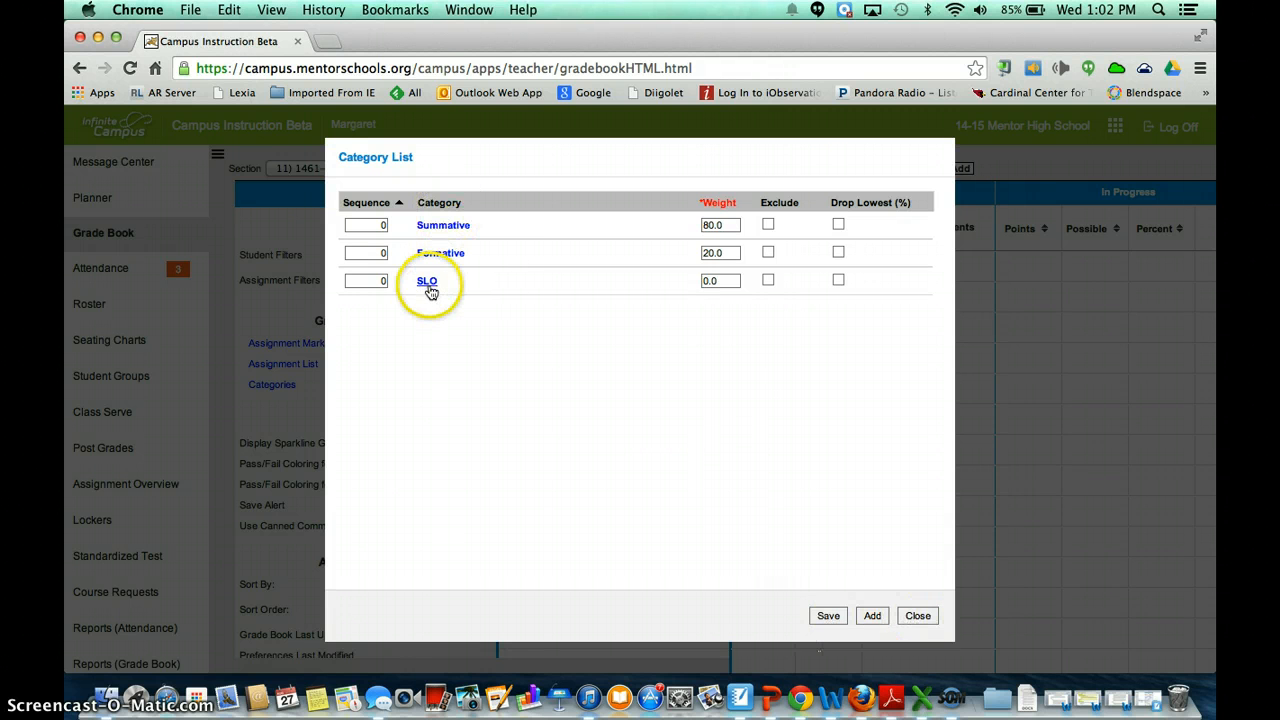
{"action": "left_click", "coordinate": [916, 617]}
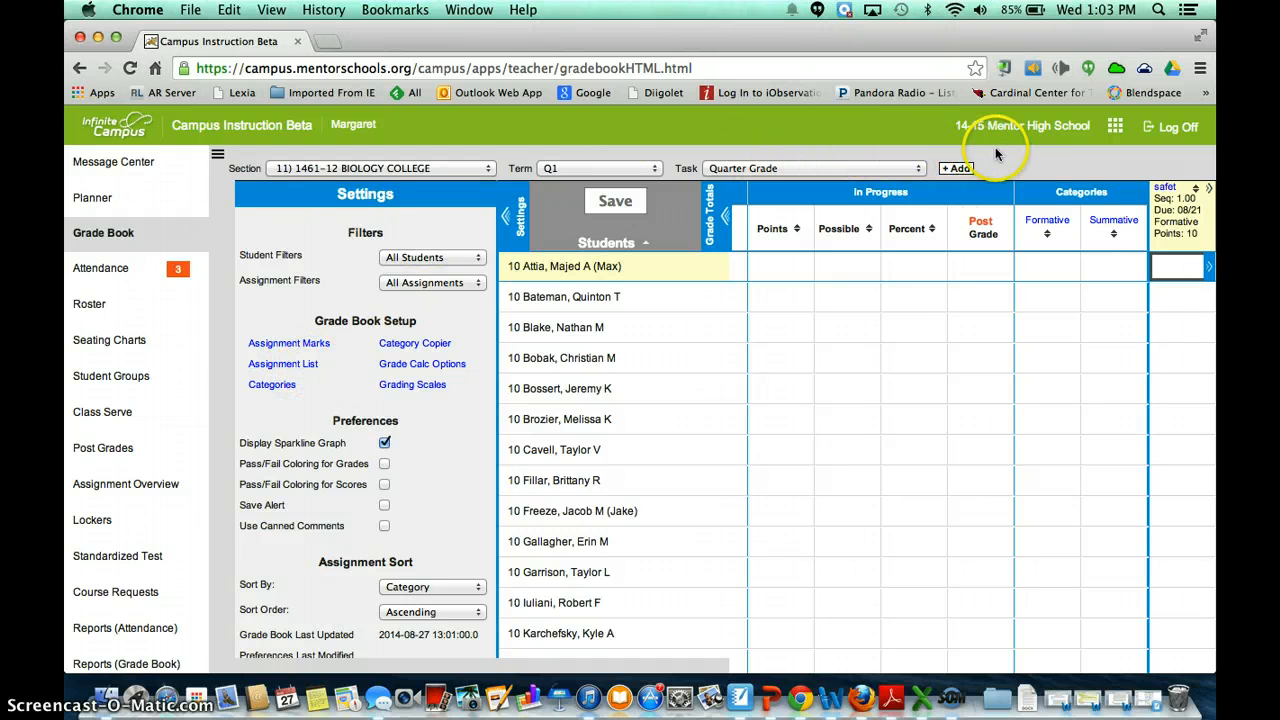
Add a new grade book assignment named SLO Pre-test with the abbreviation Pre.
{"action": "left_click", "coordinate": [948, 172]}
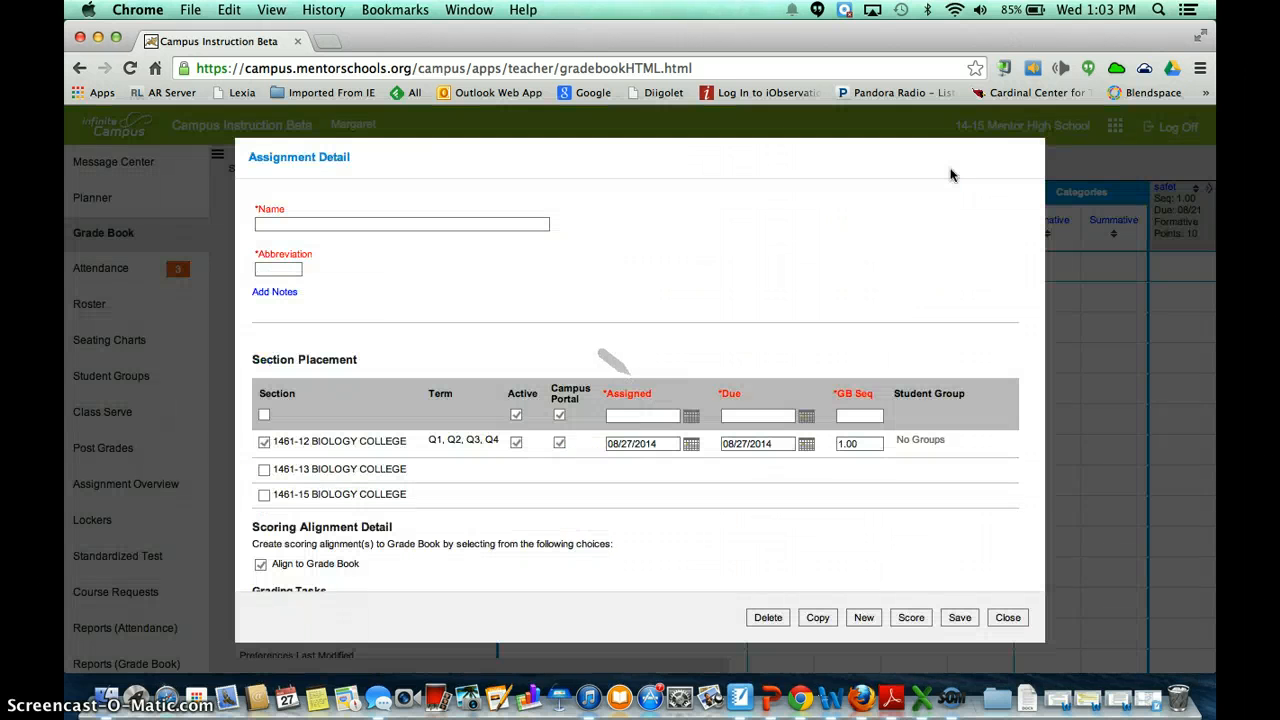
{"action": "left_click", "coordinate": [357, 224]}
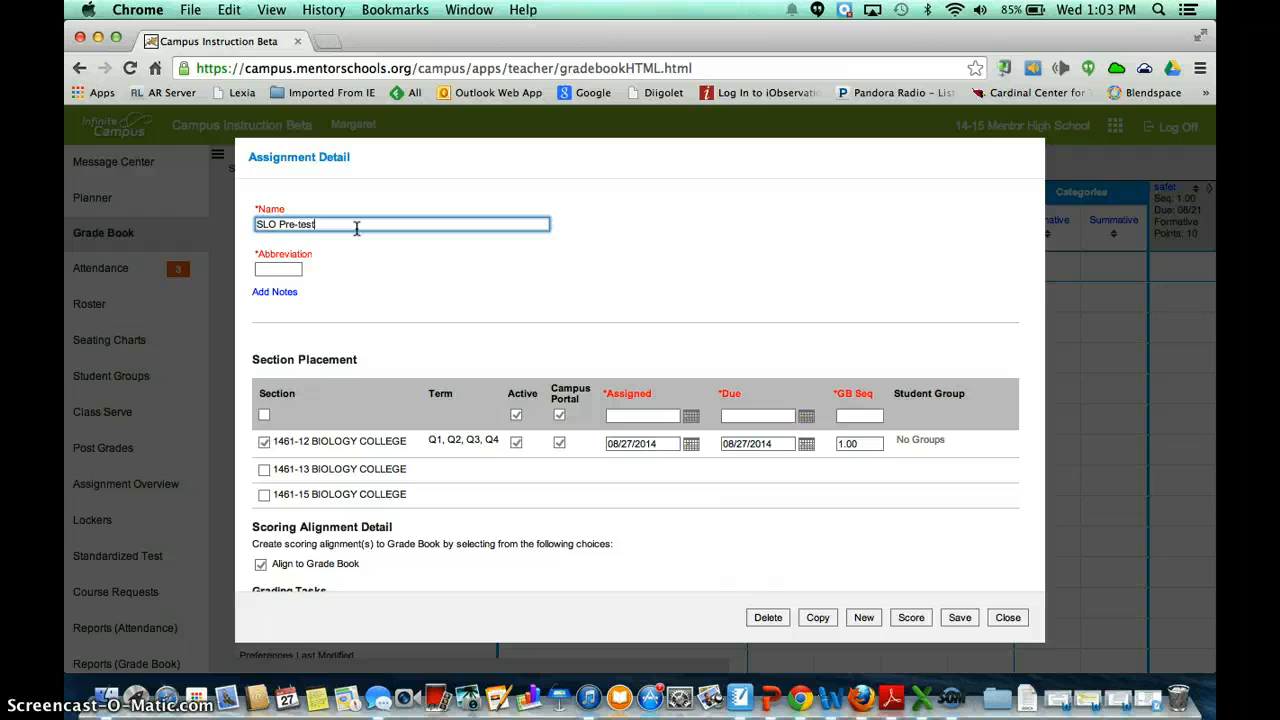
{"action": "key", "text": "Tab"}
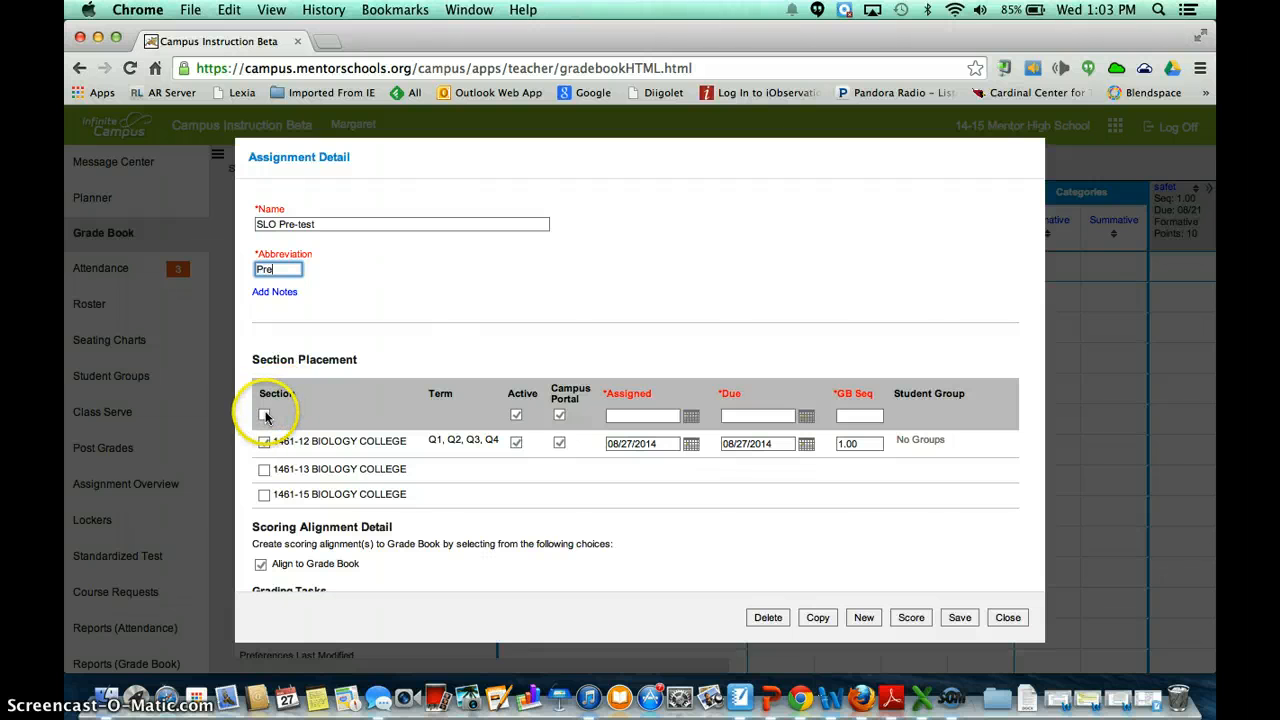
Place the pre-test in all Biology College sections and turn off Active and Campus Portal for all of them.
{"action": "left_click", "coordinate": [265, 415]}
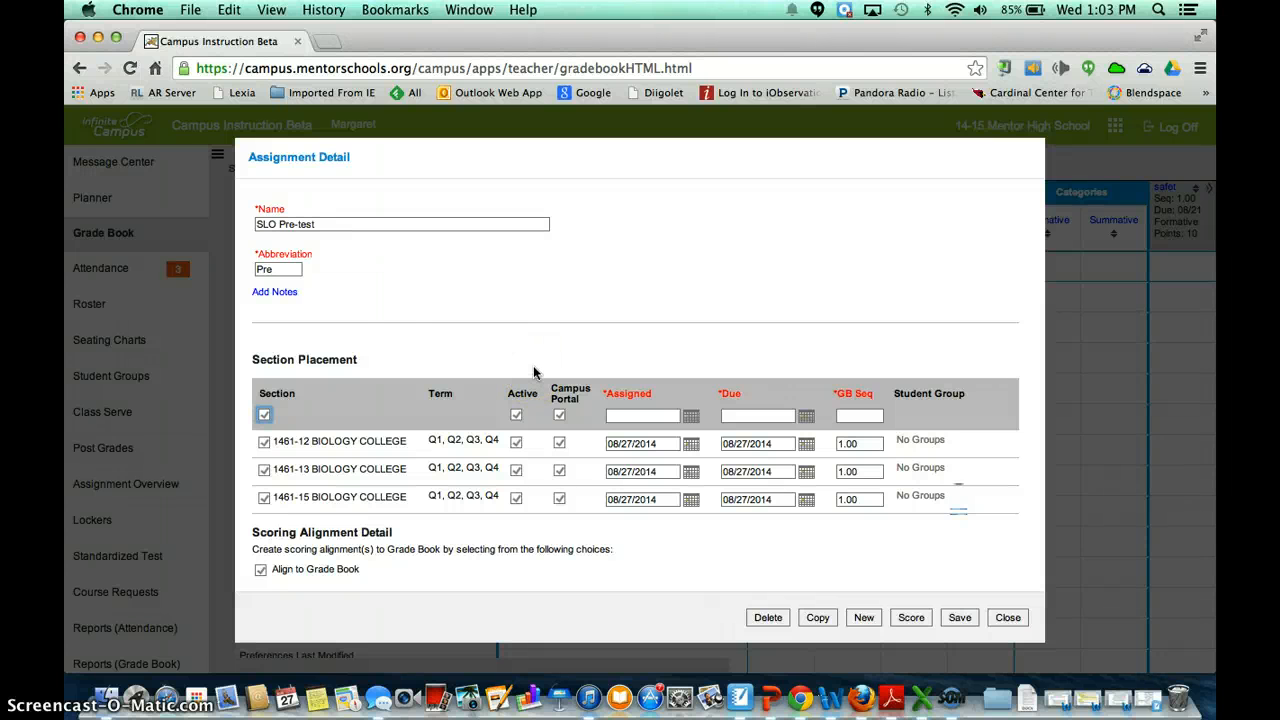
{"action": "left_click", "coordinate": [516, 415]}
{"action": "left_click", "coordinate": [559, 415]}
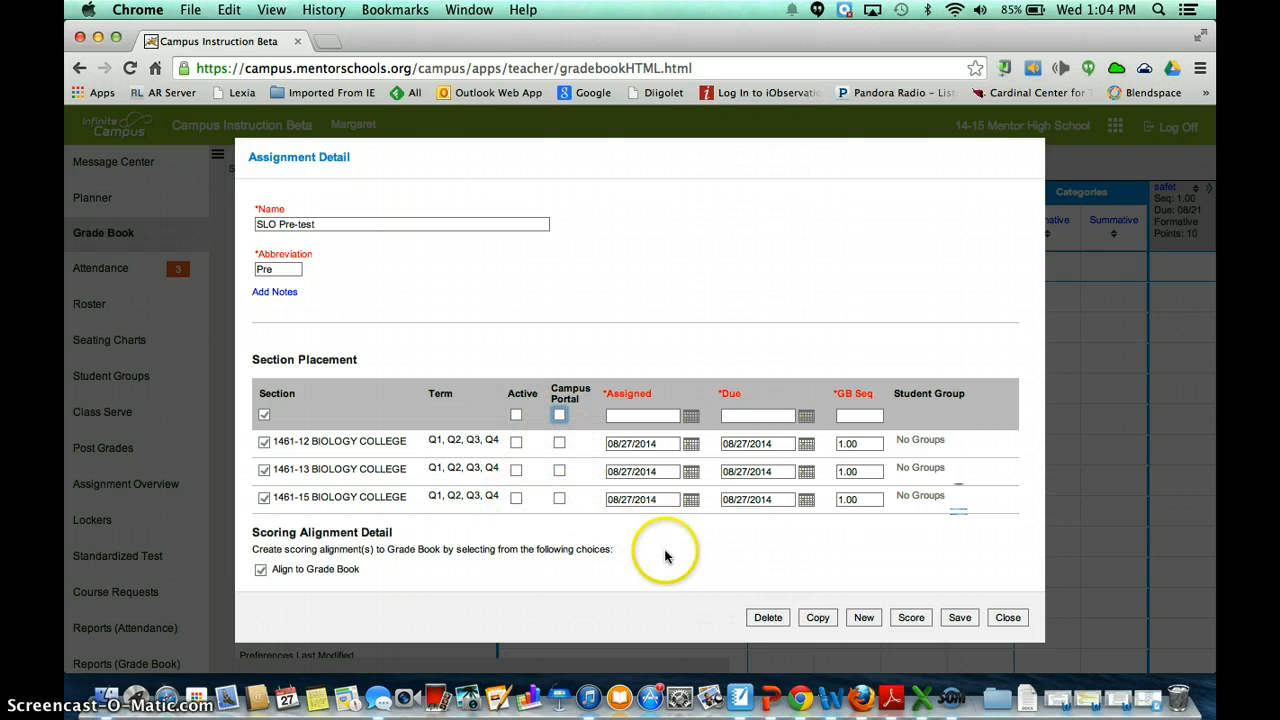
Align the pre-test with the Exam(s) 1 grading task at 40 total points, and save the assignment.
{"action": "scroll", "coordinate": [666, 557], "scroll_direction": "down", "scroll_amount": 1}
{"action": "scroll", "coordinate": [664, 549], "scroll_direction": "down", "scroll_amount": 4}
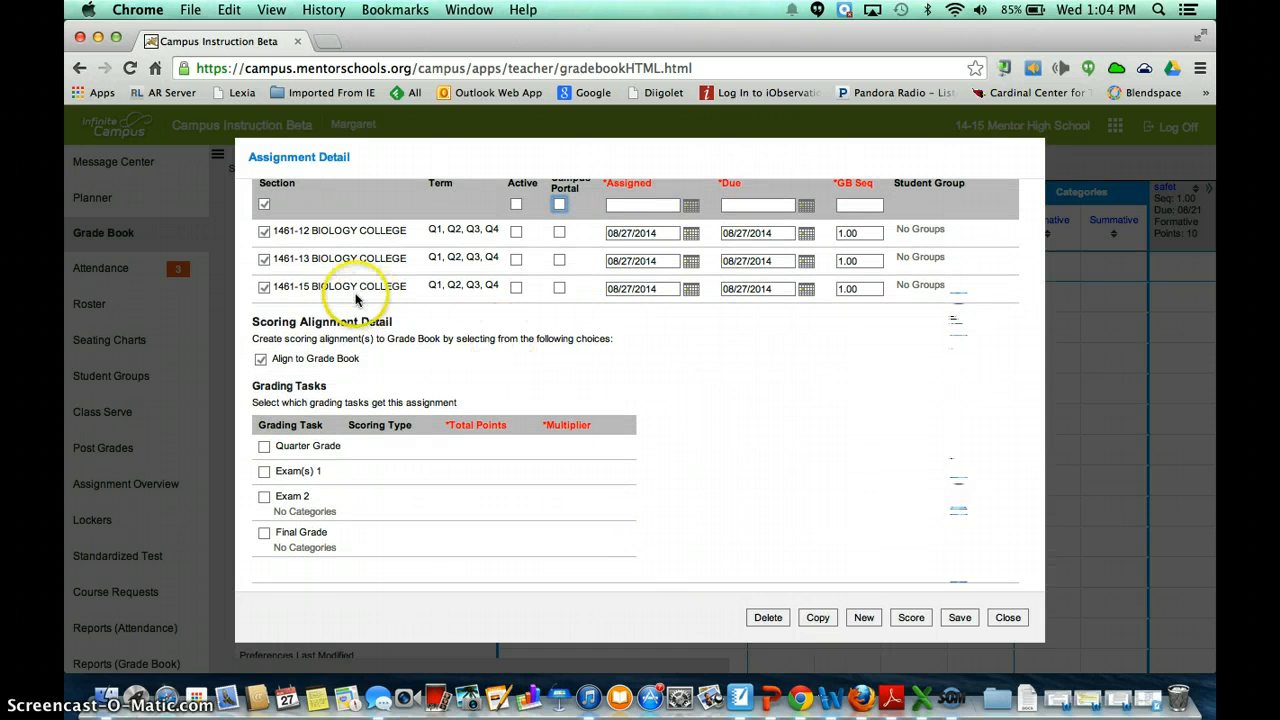
{"action": "left_click", "coordinate": [265, 475]}
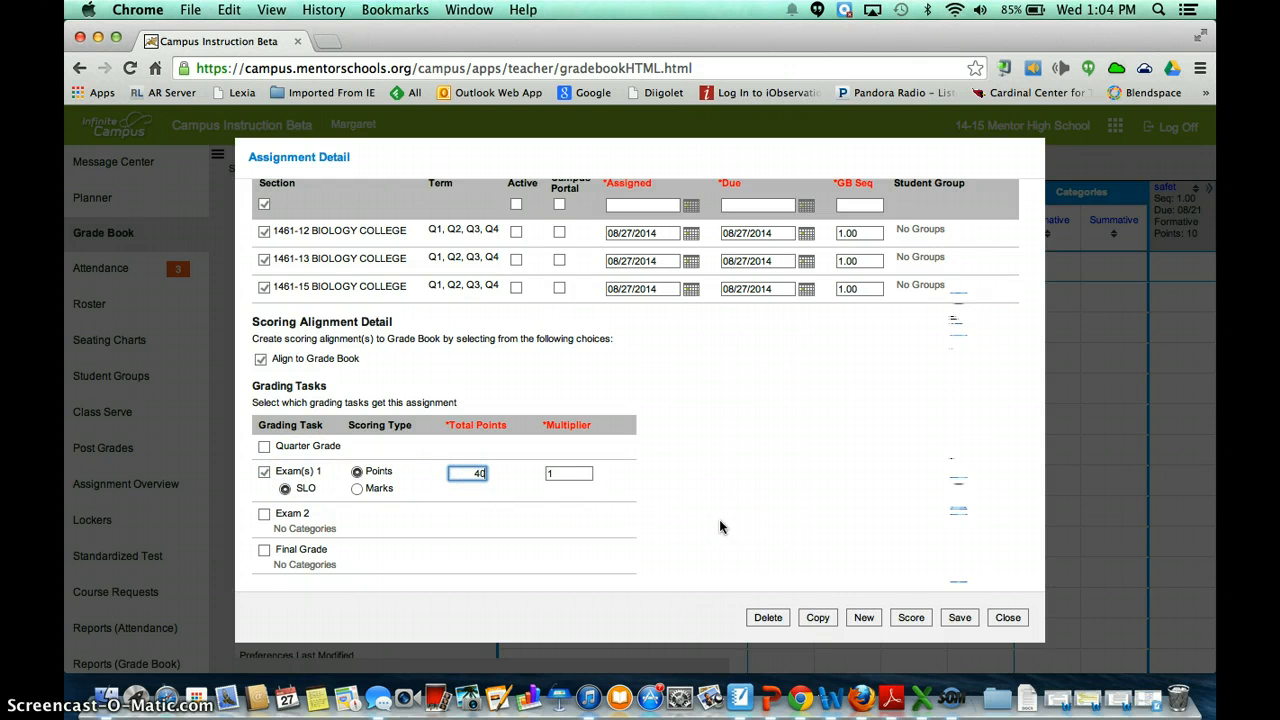
{"action": "left_click", "coordinate": [958, 618]}
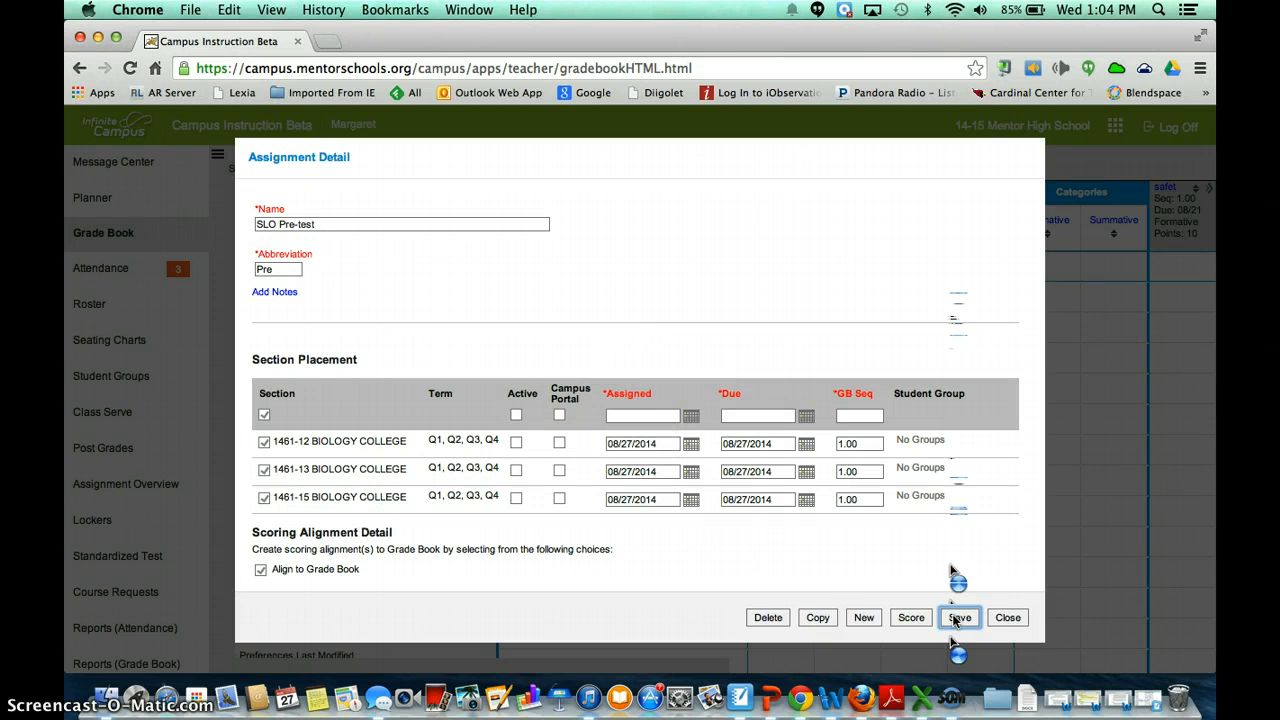
{"action": "left_click", "coordinate": [1007, 617]}
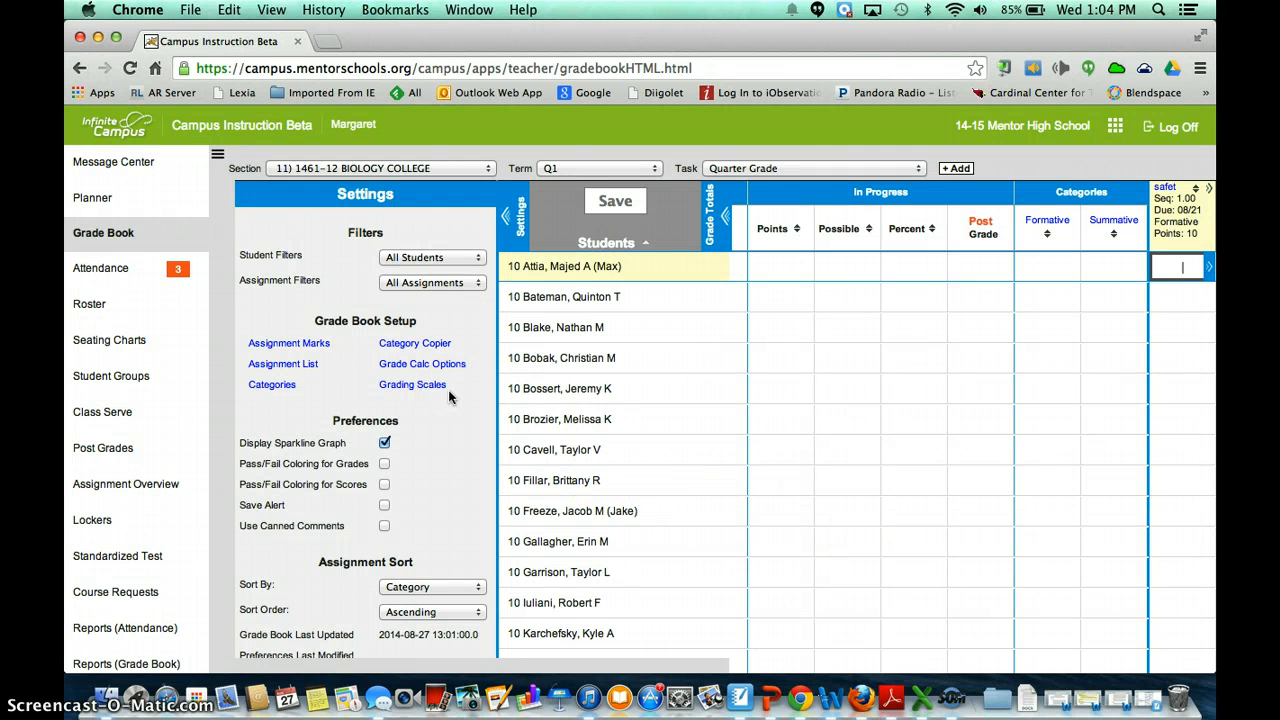
Add an assignment named SLO Post-test with the abbreviation Post and place it in all Biology College sections.
{"action": "left_click", "coordinate": [953, 169]}
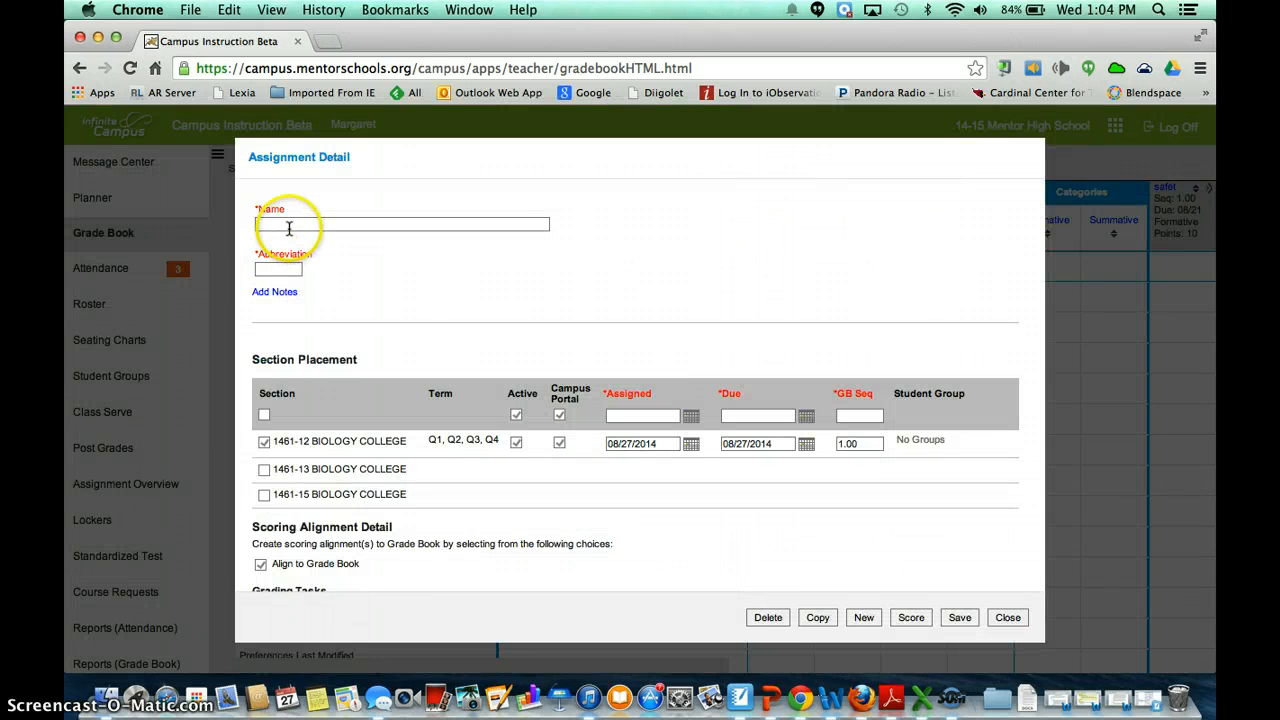
{"action": "left_click", "coordinate": [289, 225]}
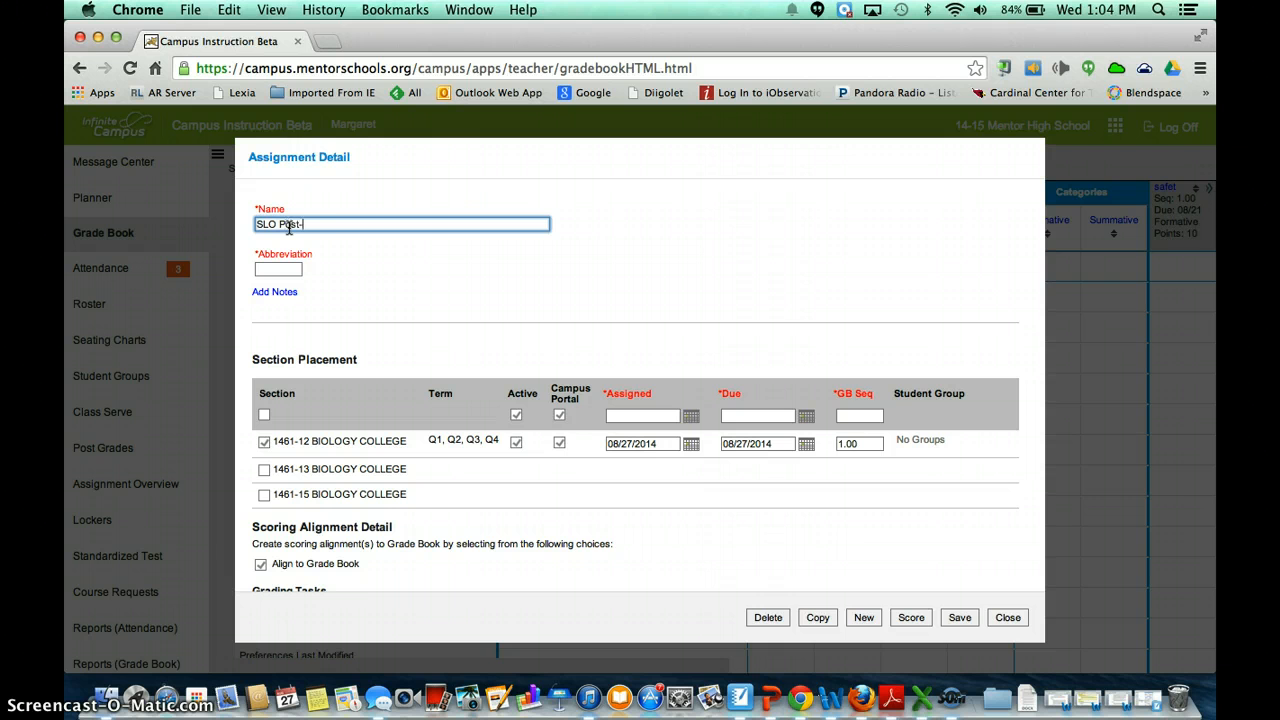
{"action": "type", "text": "SLO Post-test"}
{"action": "key", "text": "Tab"}
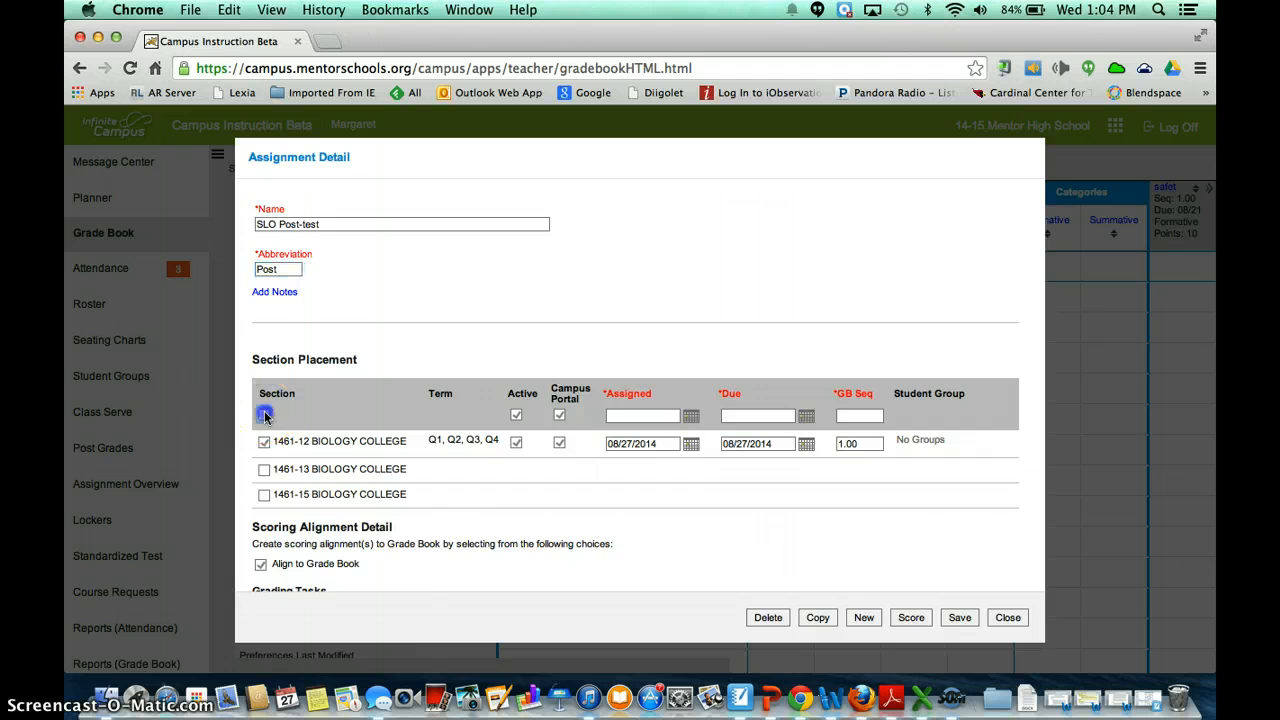
{"action": "left_click", "coordinate": [264, 414]}
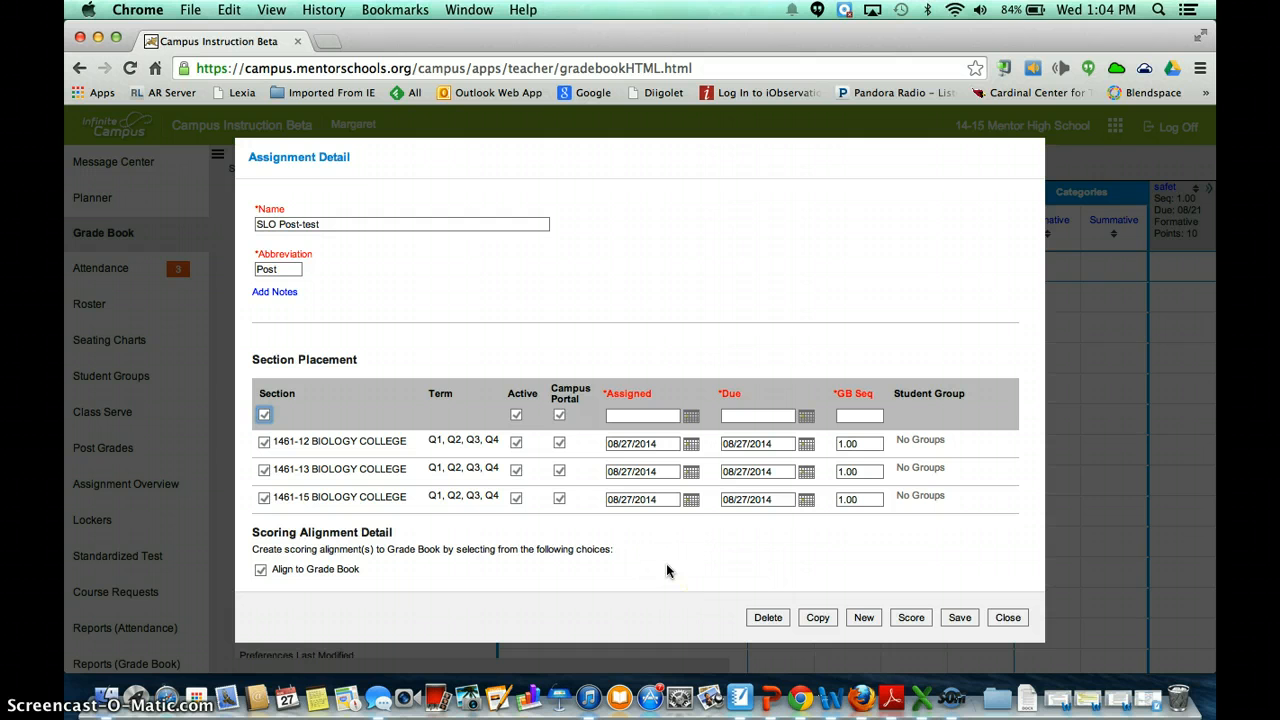
Set the post-test's assigned date to 04/17/2015 for all sections at once.
{"action": "left_click", "coordinate": [691, 416]}
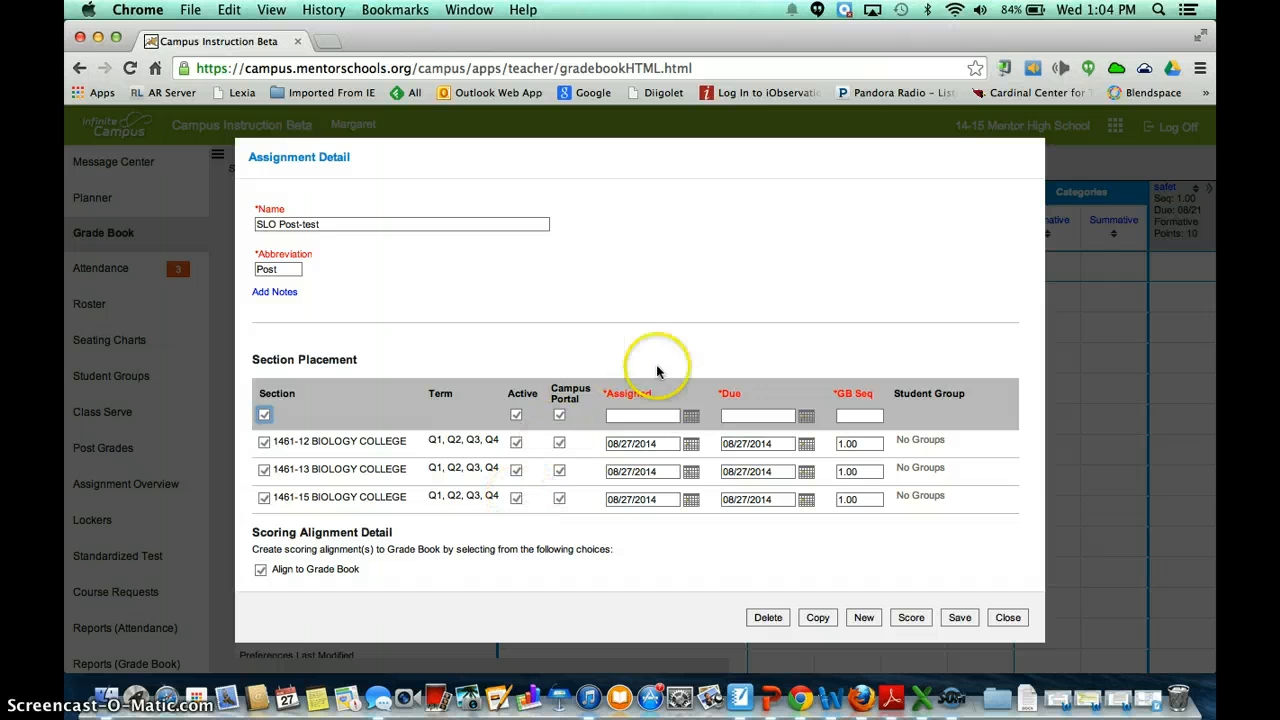
{"action": "left_click", "coordinate": [689, 420]}
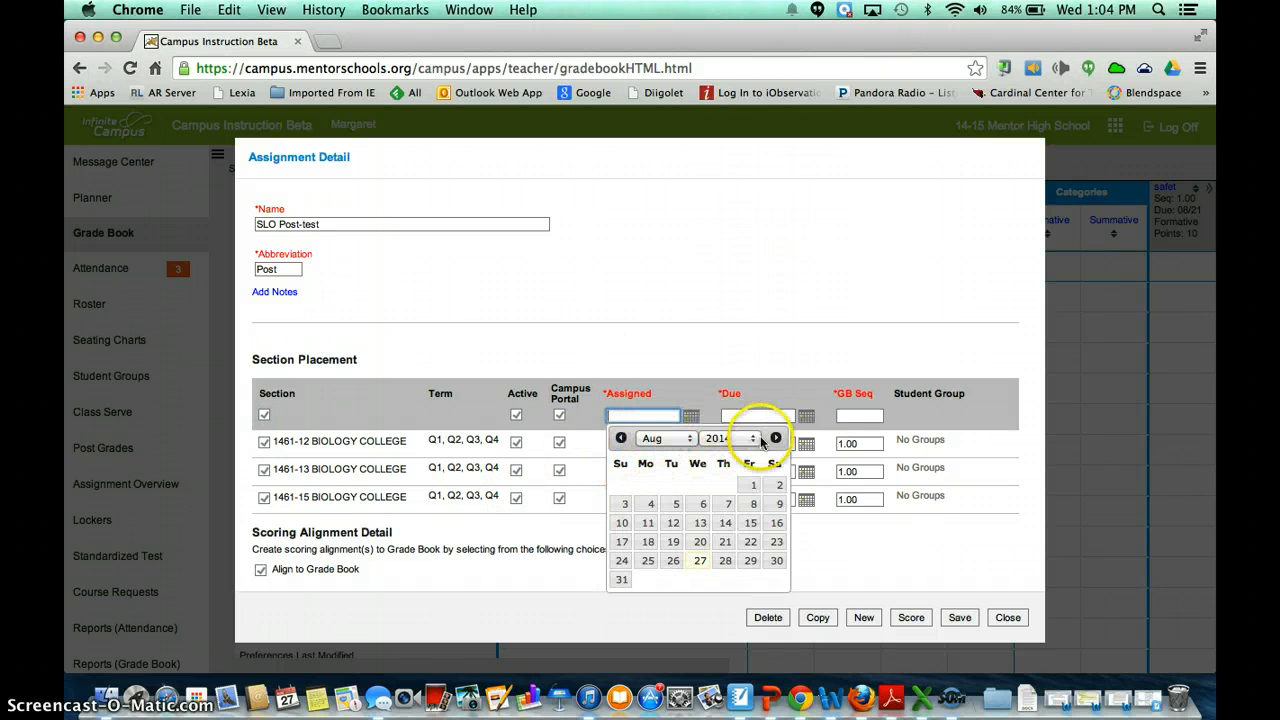
{"action": "left_click", "coordinate": [688, 441]}
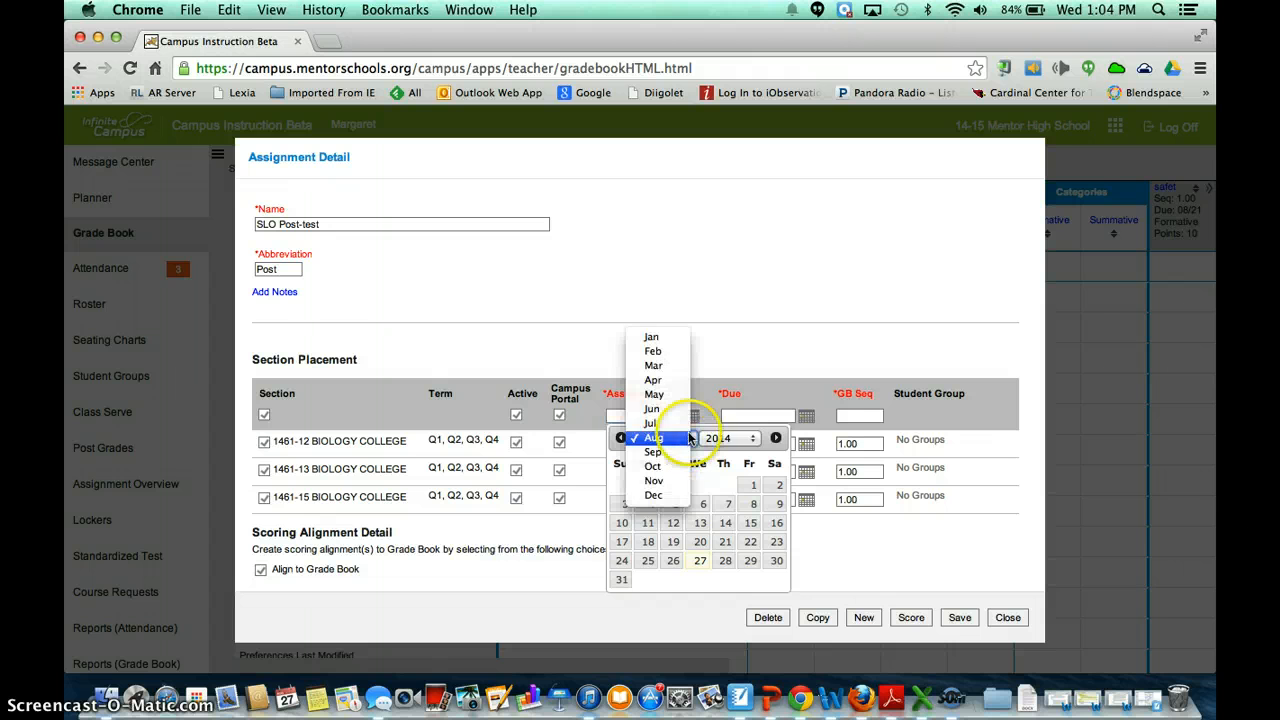
{"action": "left_click", "coordinate": [656, 380]}
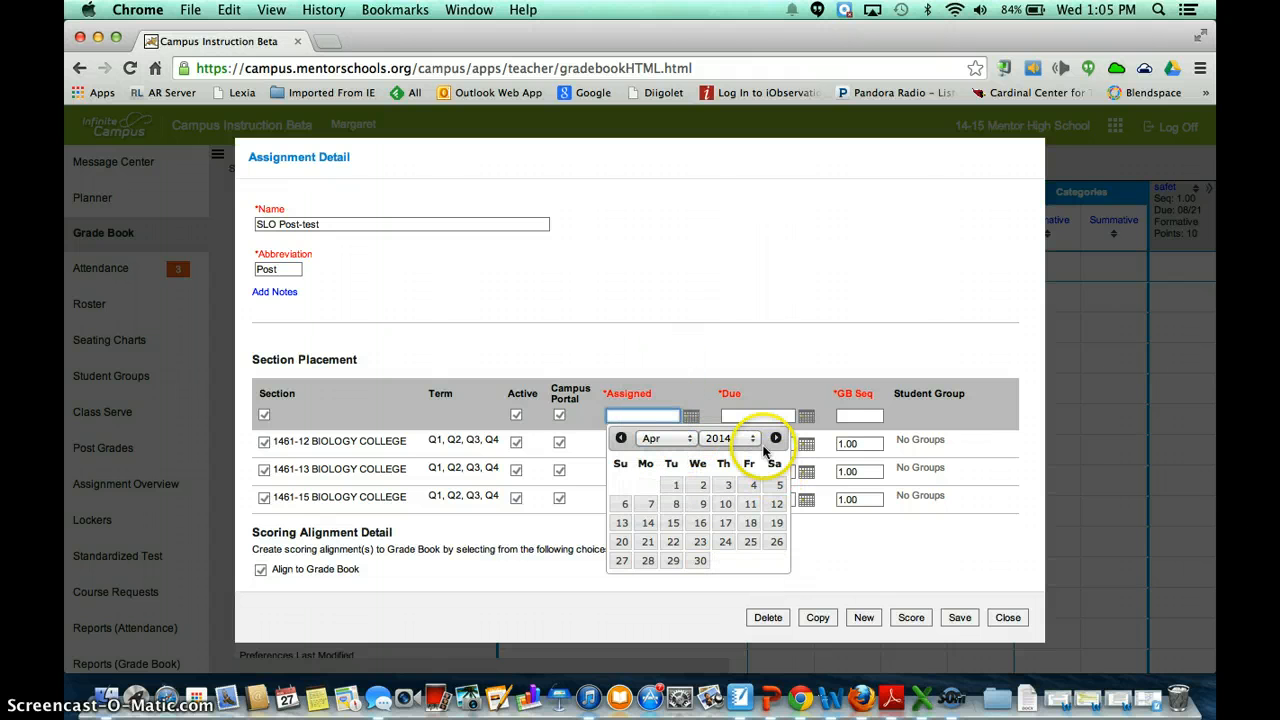
{"action": "left_click", "coordinate": [753, 441]}
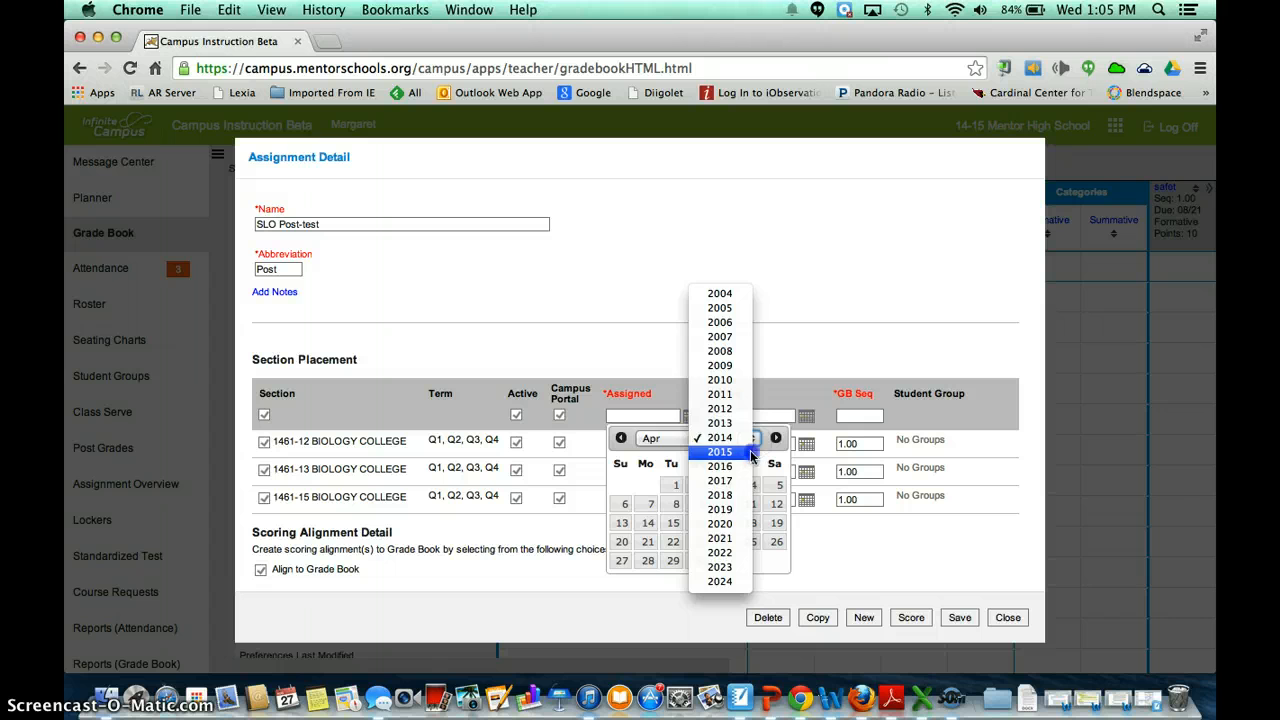
{"action": "left_click", "coordinate": [752, 455]}
{"action": "left_click", "coordinate": [751, 524]}
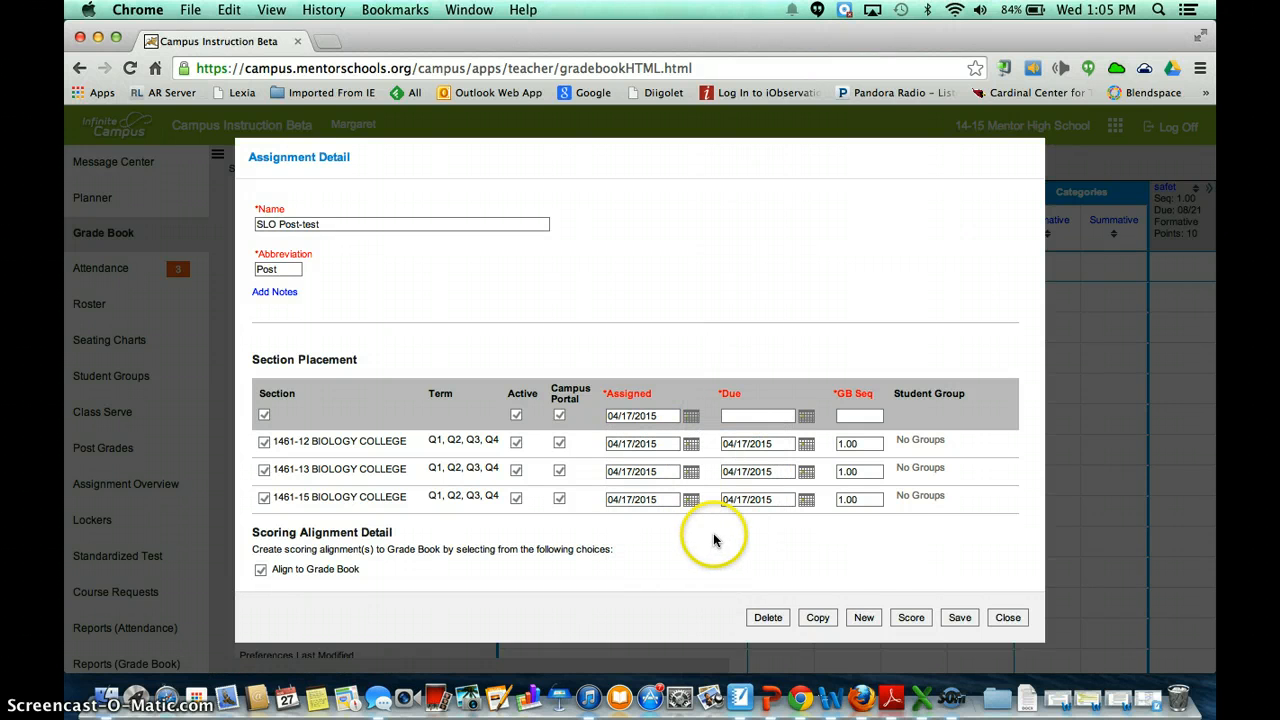
Align the post-test with the Exam(s) 1 grading task, enter its total points, and save the assignment.
{"action": "scroll", "coordinate": [893, 565], "scroll_direction": "down", "scroll_amount": 1}
{"action": "scroll", "coordinate": [893, 565], "scroll_direction": "down", "scroll_amount": 3}
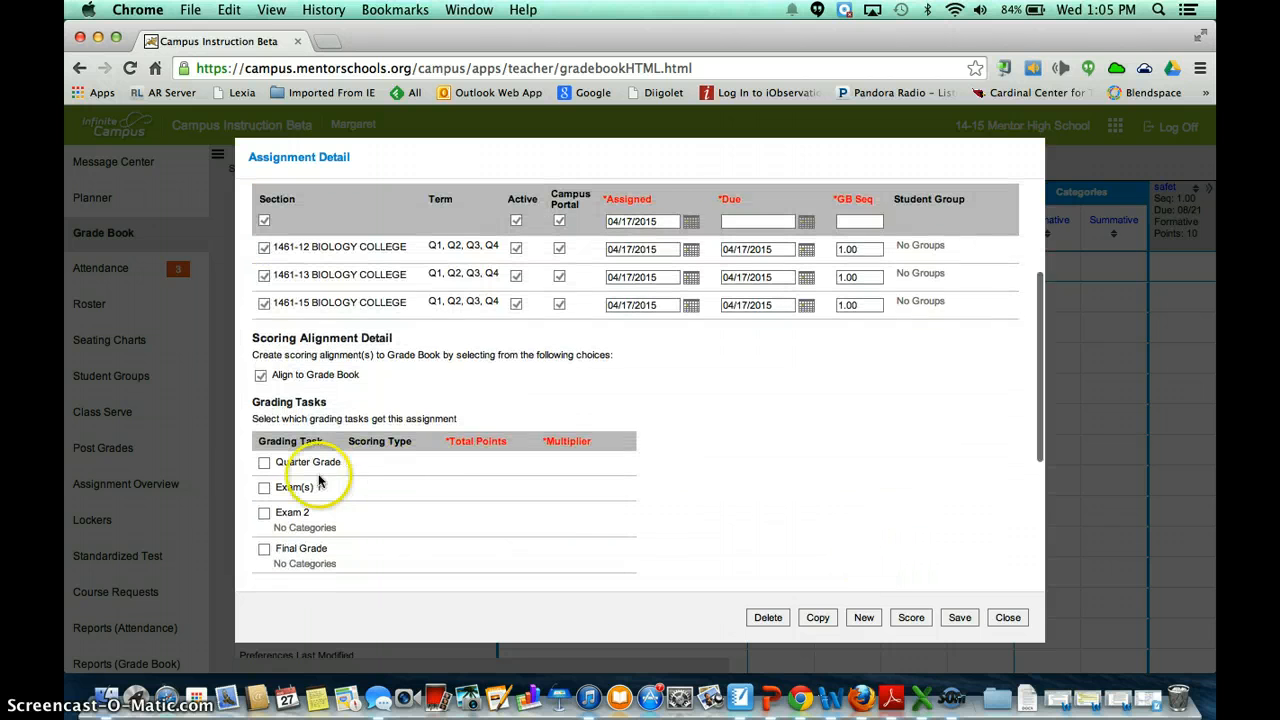
{"action": "left_click", "coordinate": [264, 488]}
{"action": "left_click", "coordinate": [466, 490]}
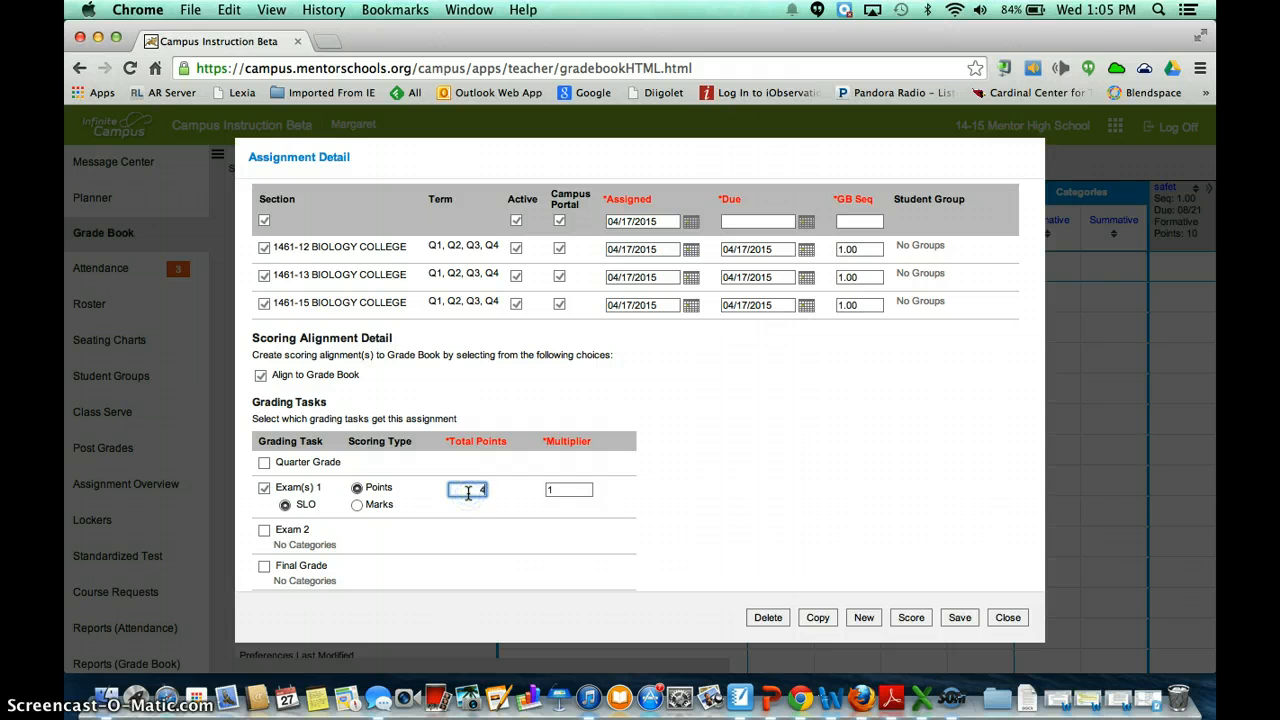
{"action": "left_click", "coordinate": [960, 618]}
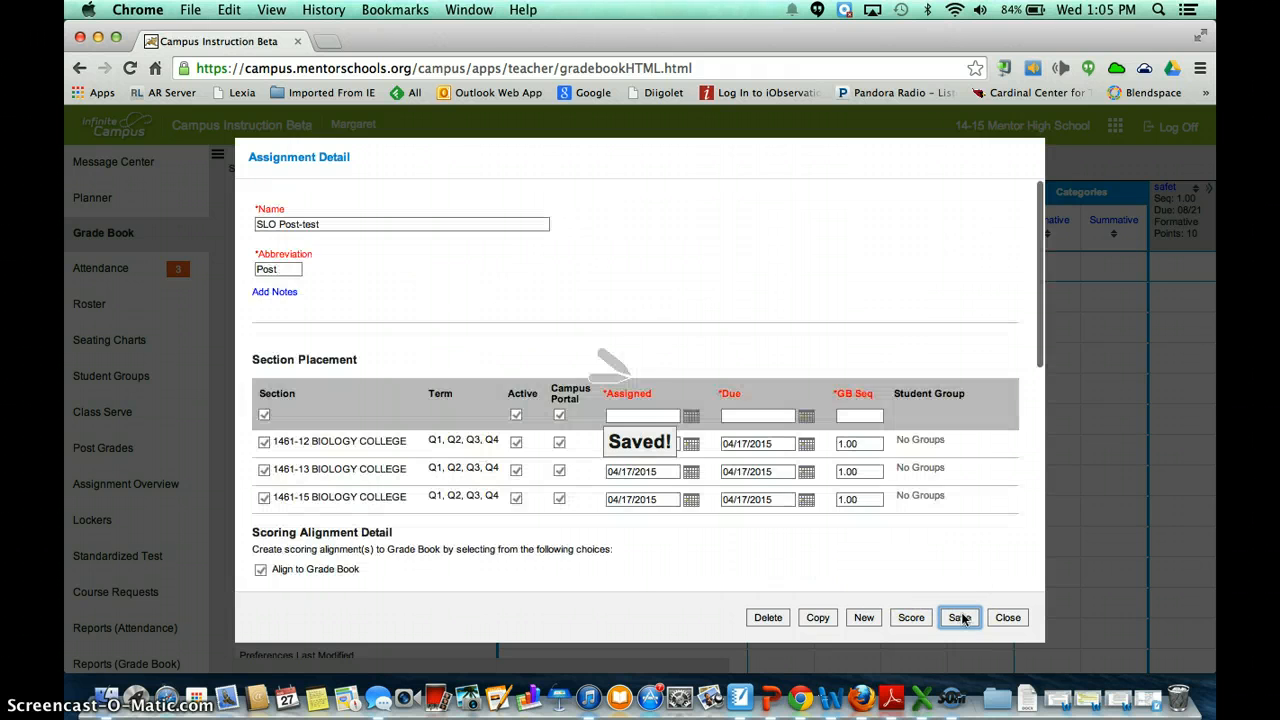
{"action": "left_click", "coordinate": [1006, 617]}
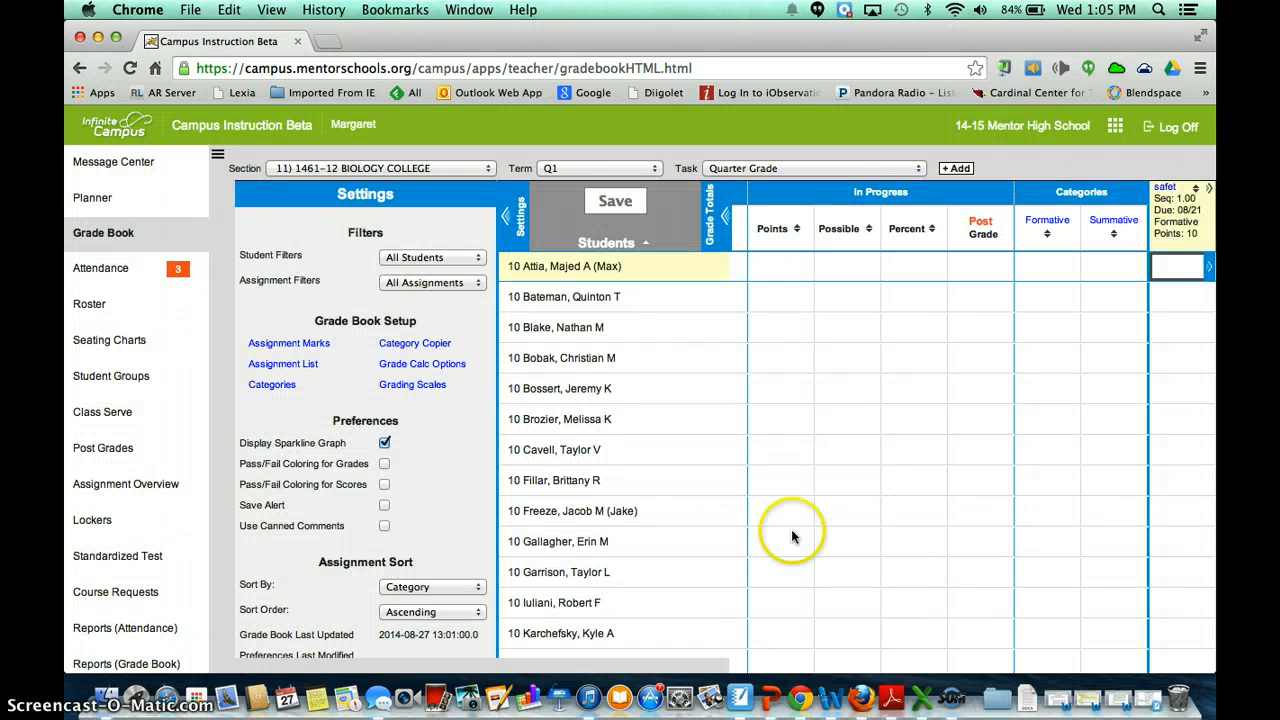
Open the assignment list of section 1461-12 Biology College to check the SLO pre-test and post-test entries.
{"action": "left_click", "coordinate": [306, 370]}
{"action": "left_click", "coordinate": [305, 372]}
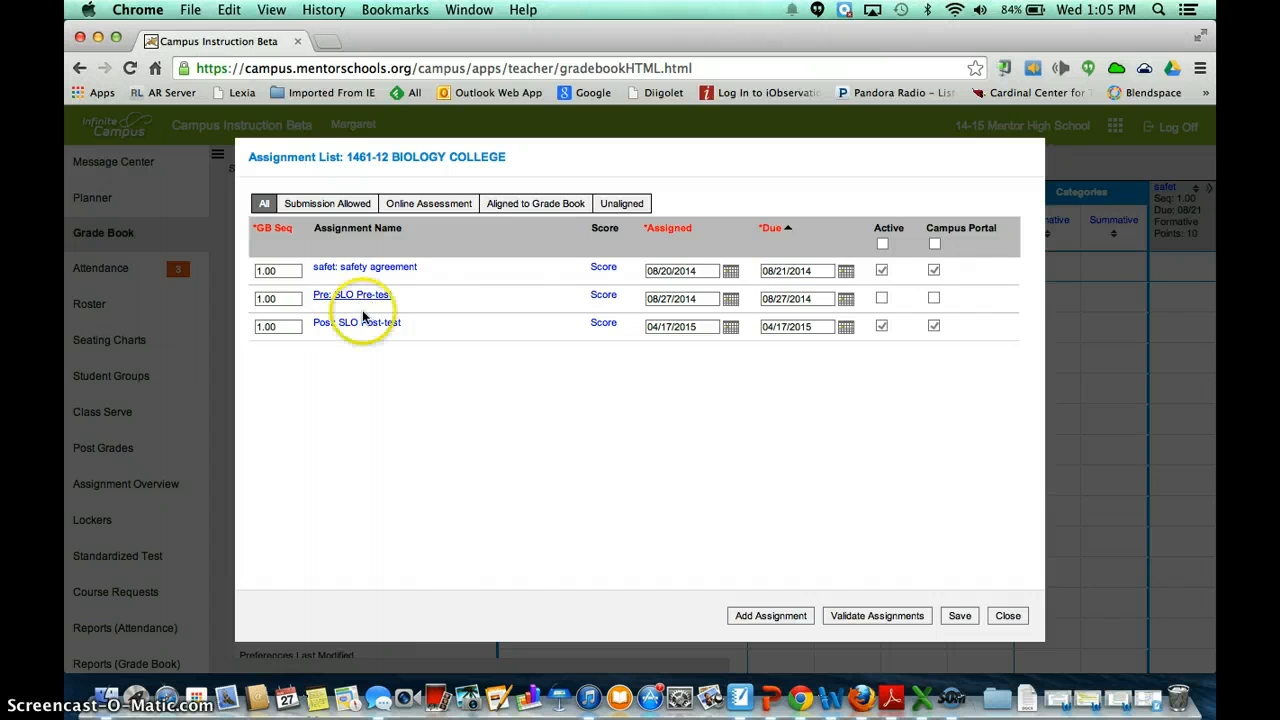
Close the assignment list of section 1461-12 Biology College and collapse the grade book settings to widen the score grid.
{"action": "left_click", "coordinate": [365, 325]}
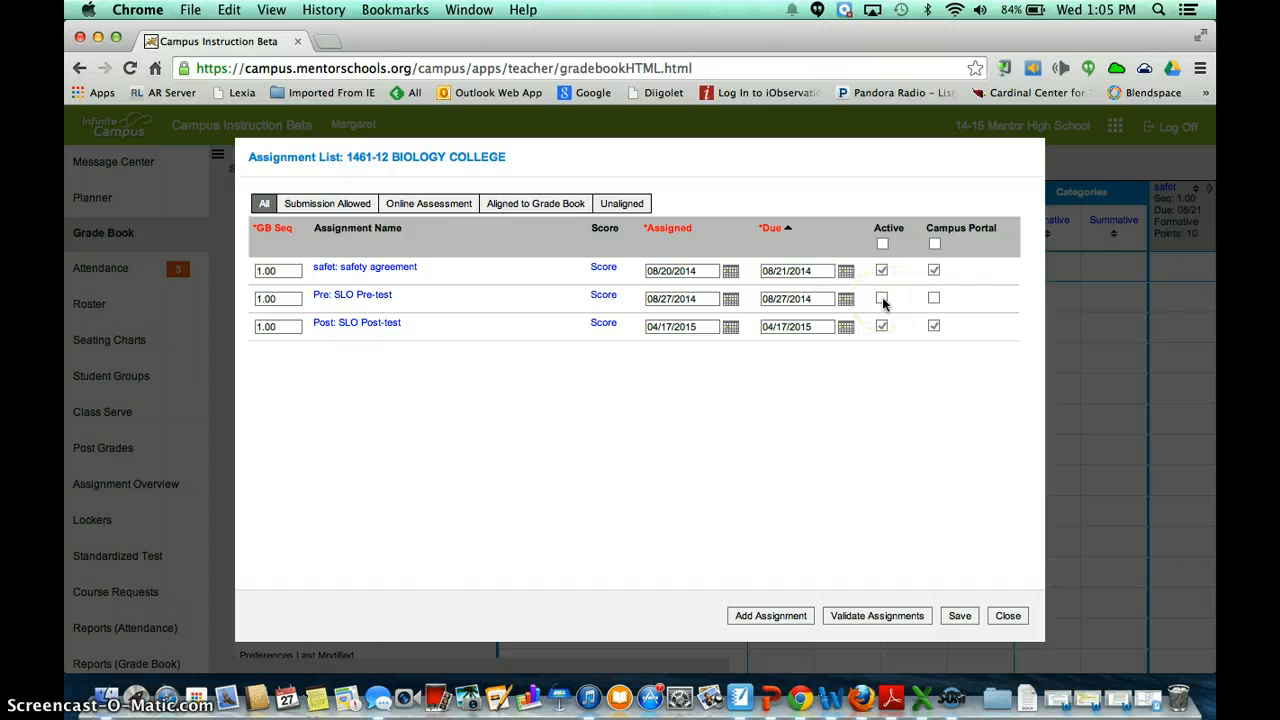
{"action": "left_click", "coordinate": [1008, 615]}
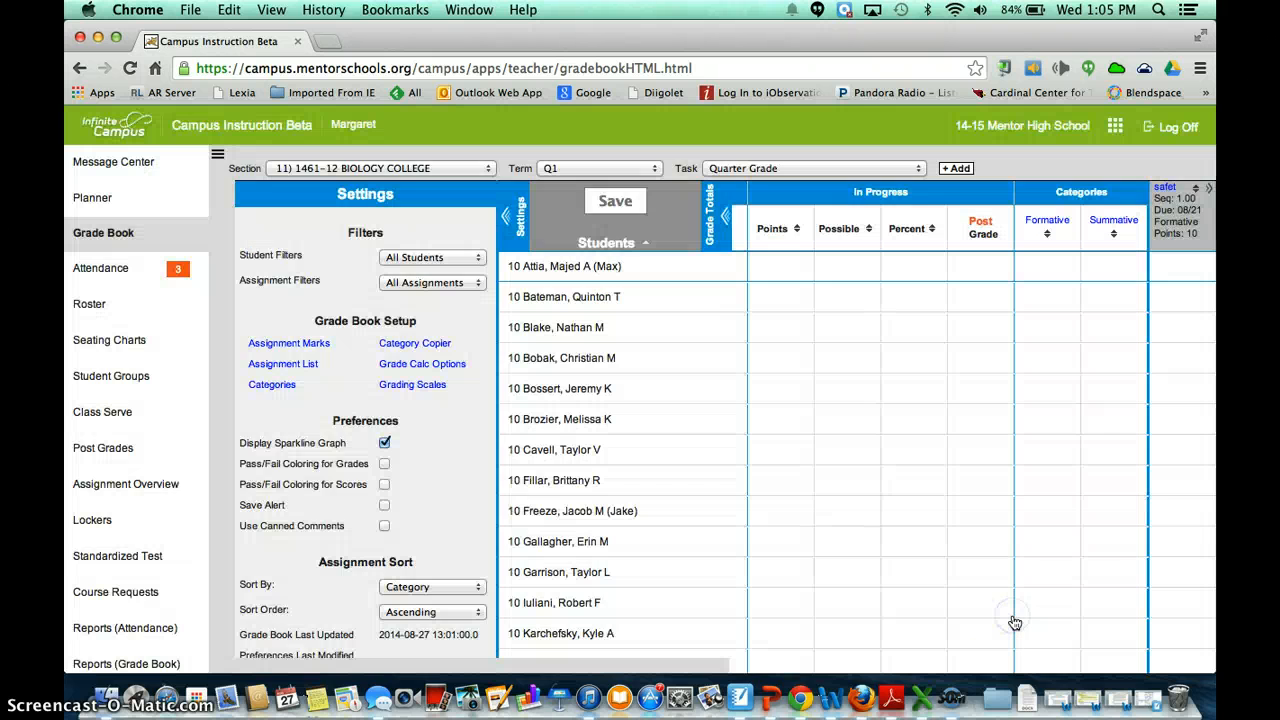
{"action": "left_click", "coordinate": [506, 214]}
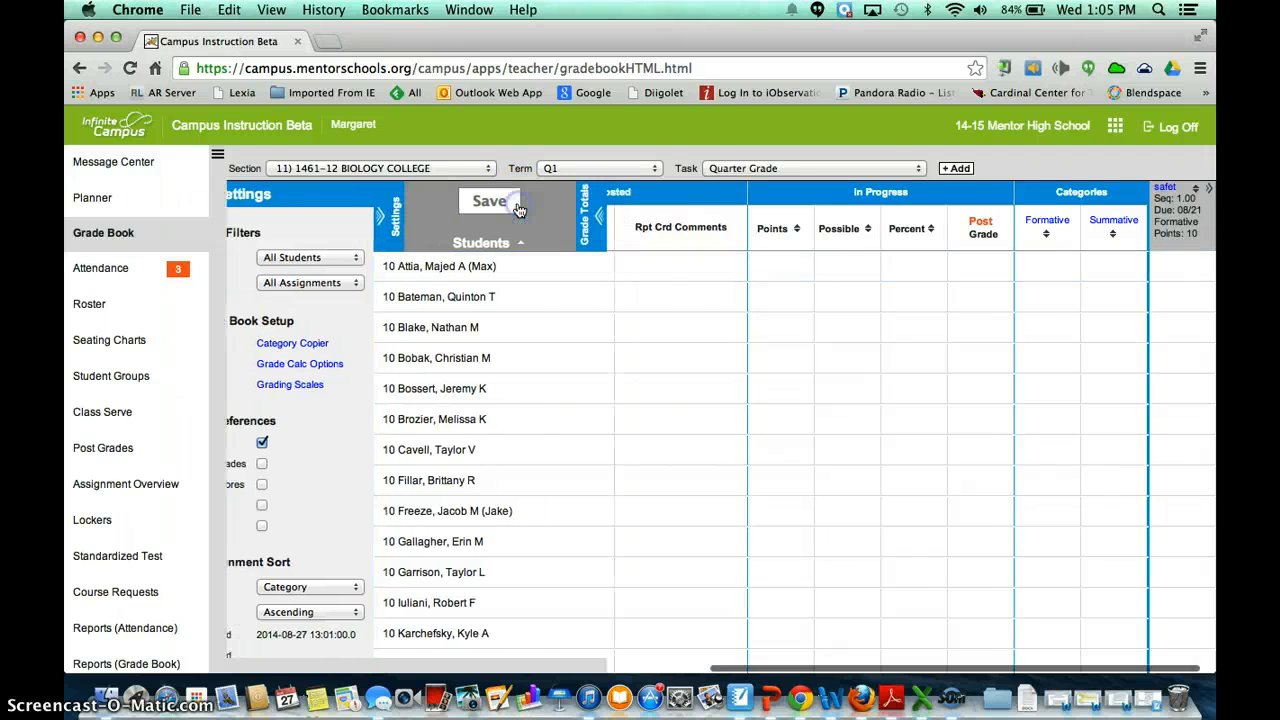
Show the Biology College section's grade book for term Q2 and the Exam(s) 1 grading task.
{"action": "left_click", "coordinate": [658, 175]}
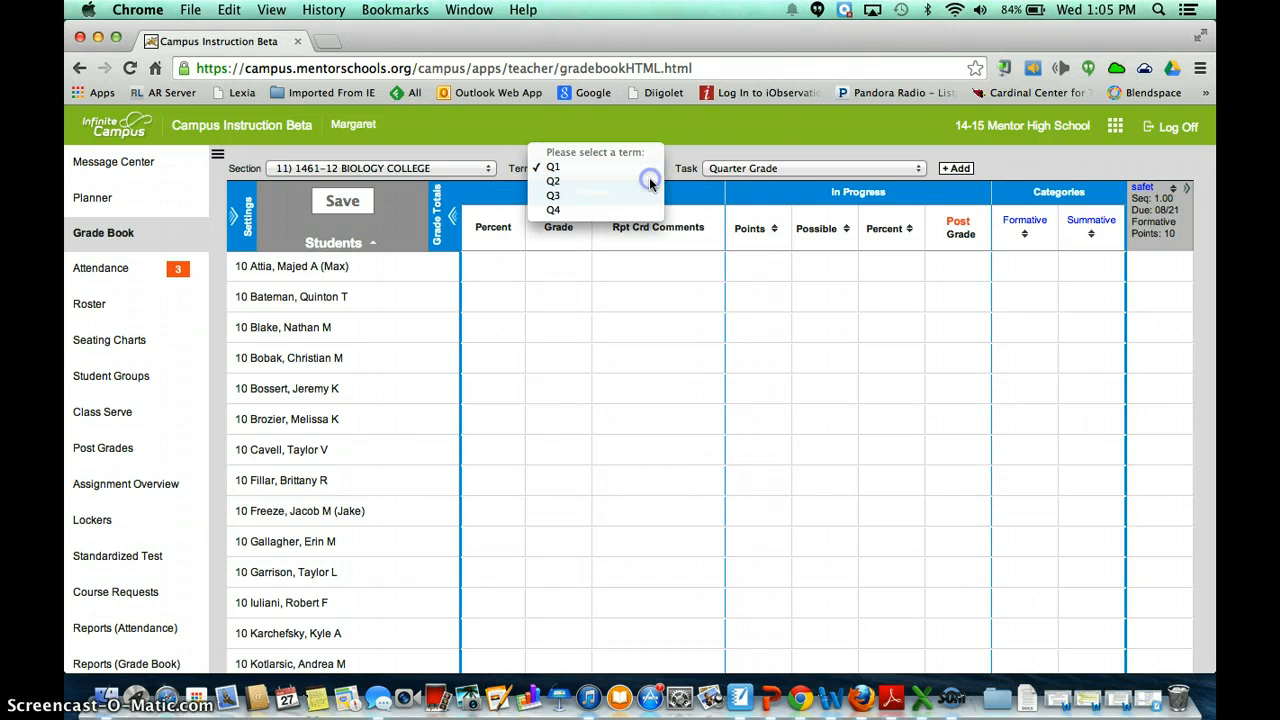
{"action": "left_click", "coordinate": [650, 180]}
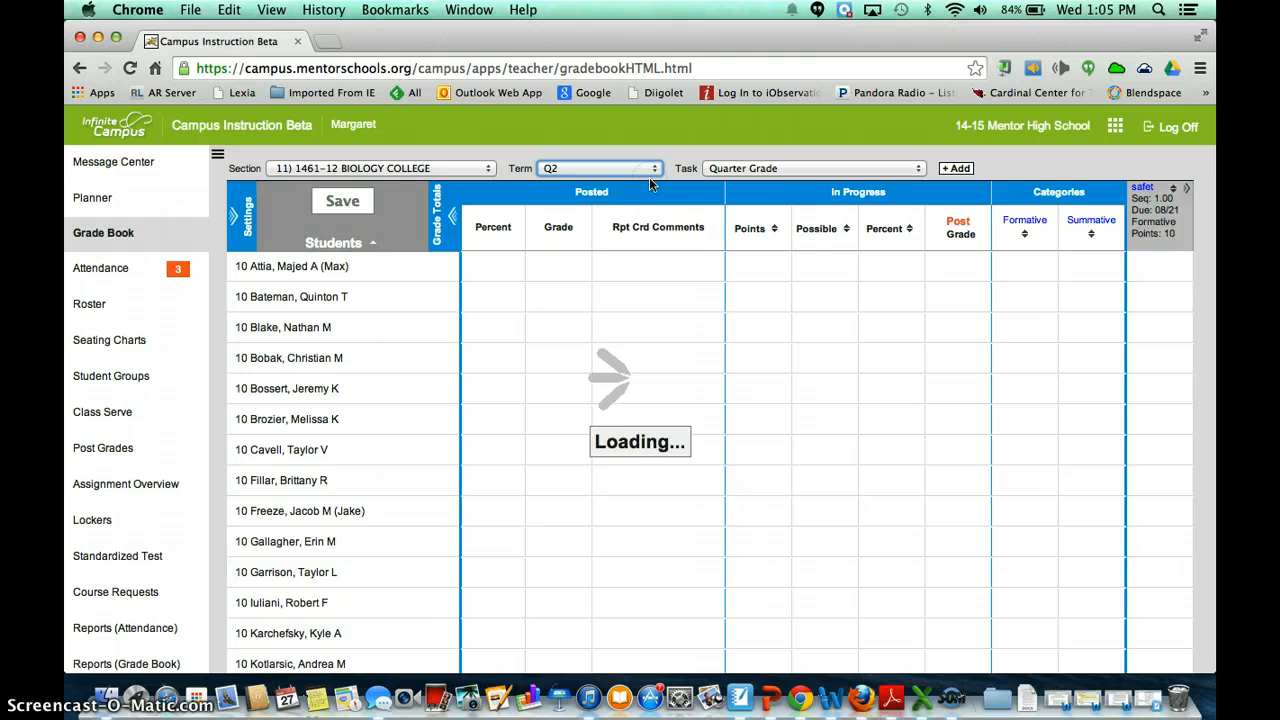
{"action": "left_click", "coordinate": [918, 170]}
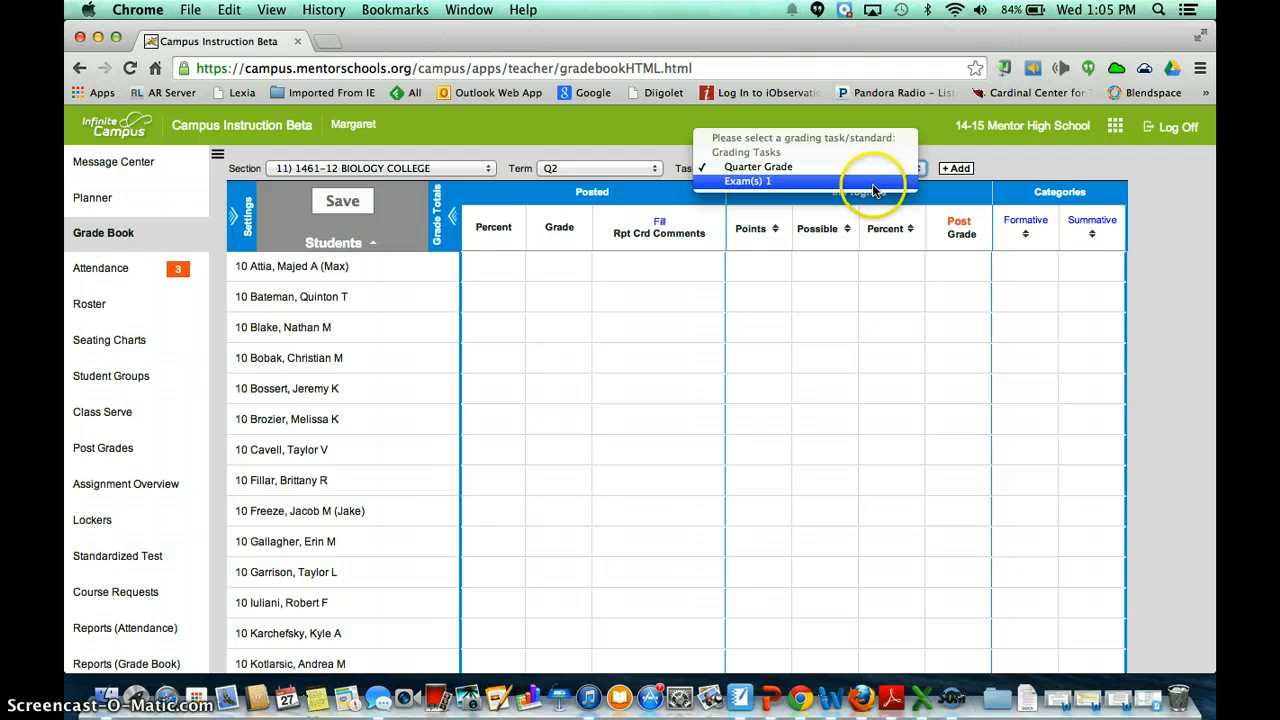
{"action": "left_click", "coordinate": [872, 183]}
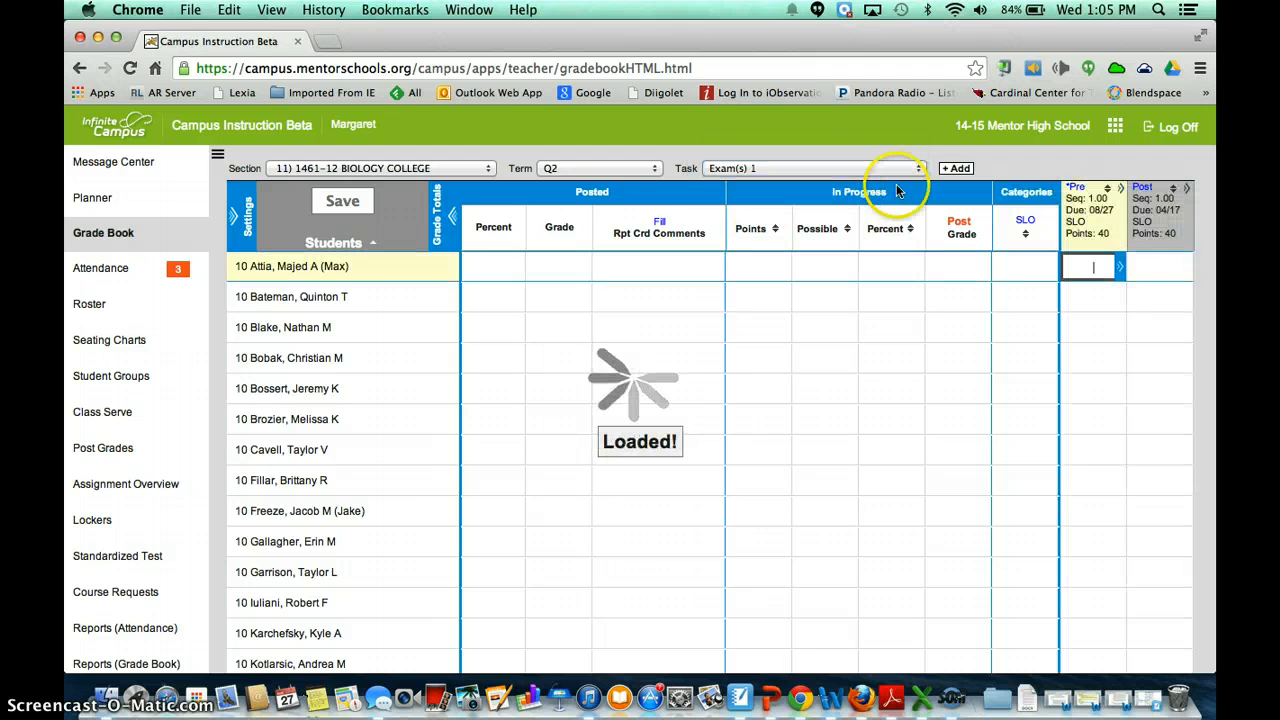